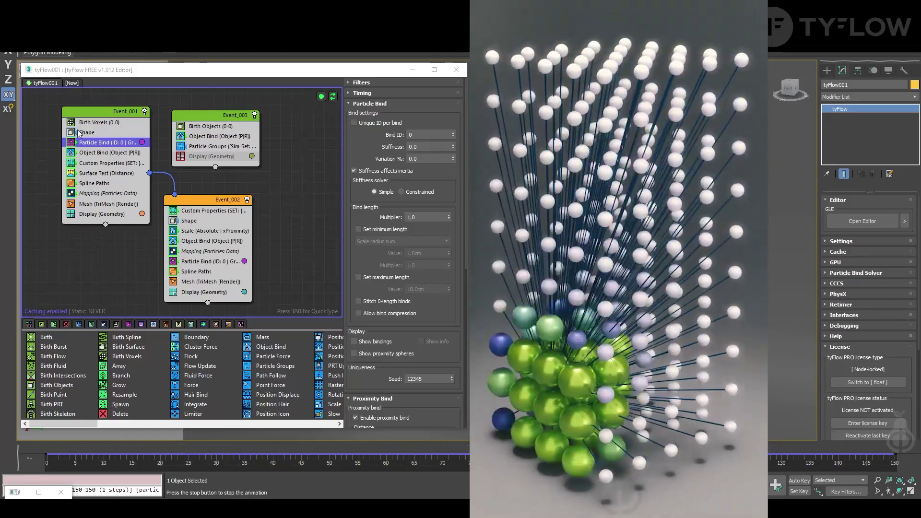
- Review the operators in the first event of the finished flow, from Object Bind through Mesh, and the third event's bind settings
left_click(104, 154)
left_click(108, 163)
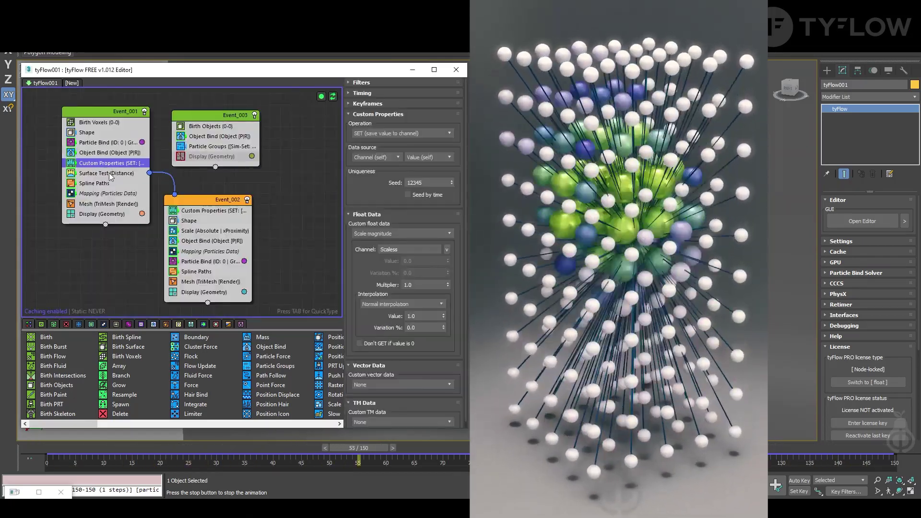
left_click(109, 175)
left_click(101, 184)
left_click(95, 193)
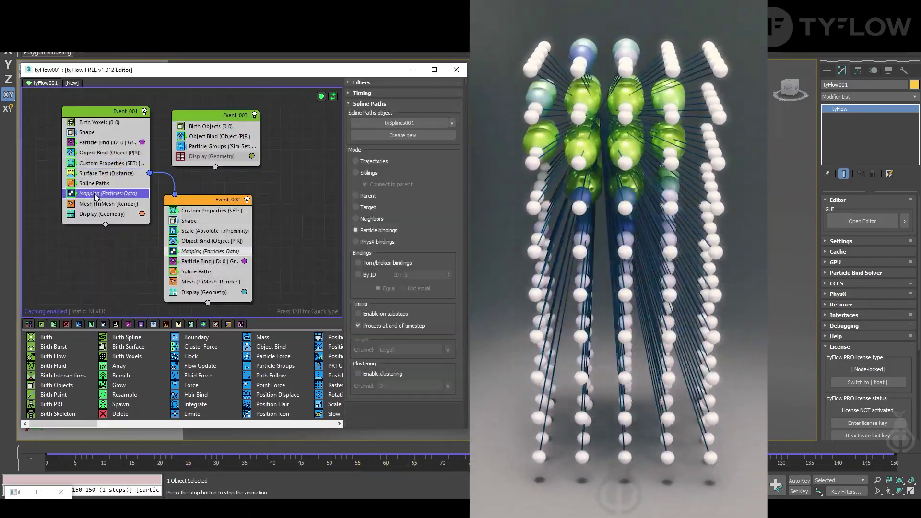
left_click(96, 204)
left_click(212, 136)
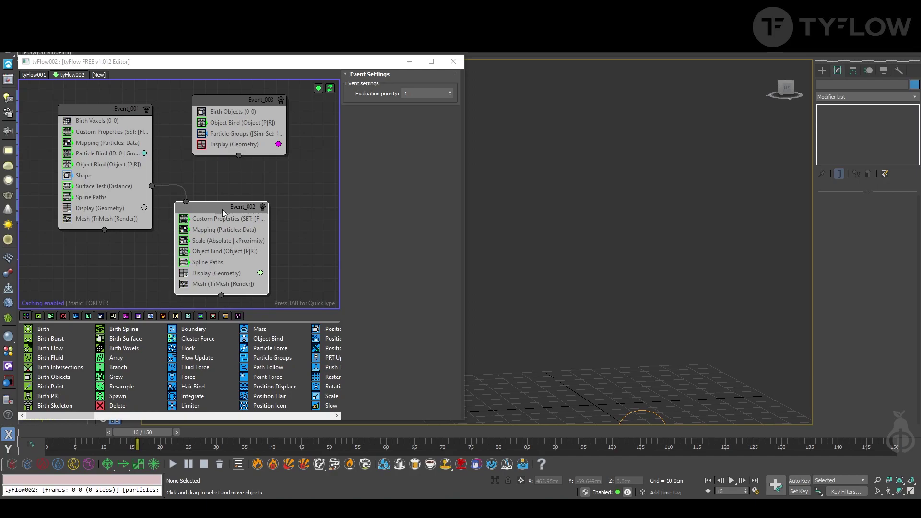
- Enable Event_001 and Event_002 of the finished flow and preview the particles up to frame 98
left_click(114, 110)
left_click(146, 109)
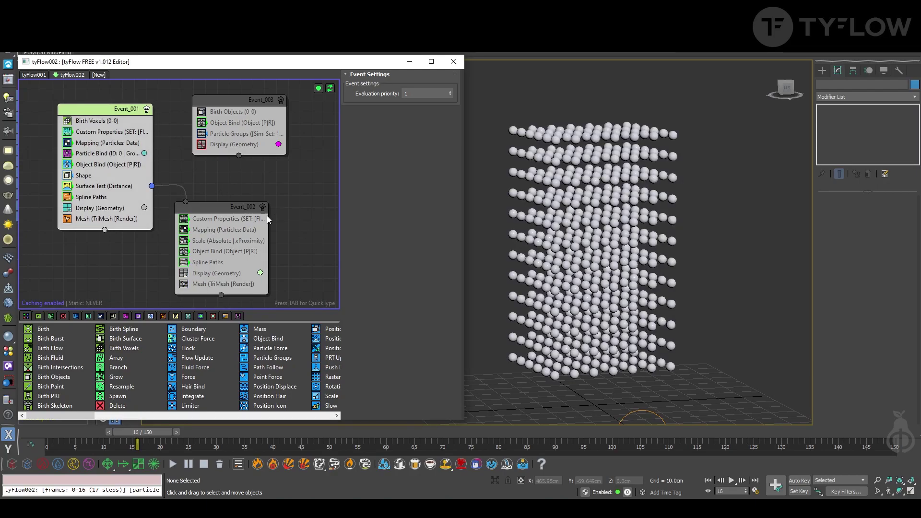
left_click(263, 206)
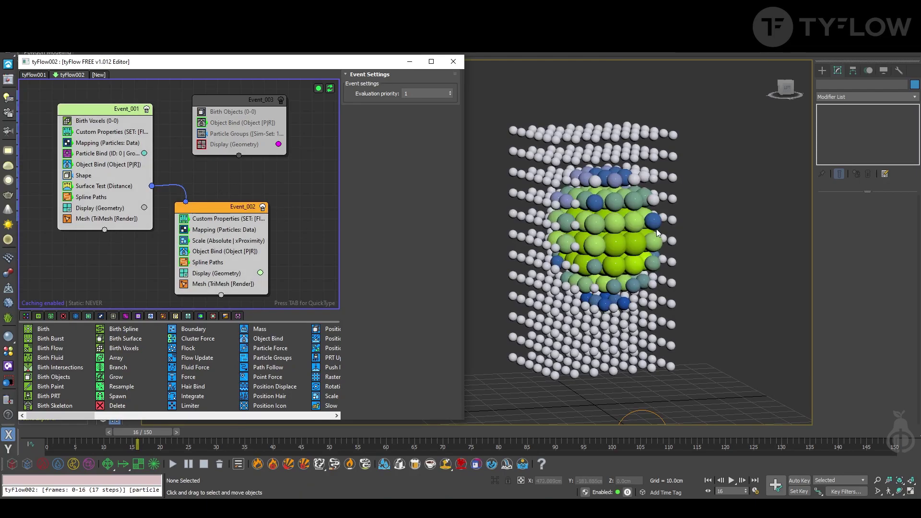
left_click_drag(145, 427, 601, 446)
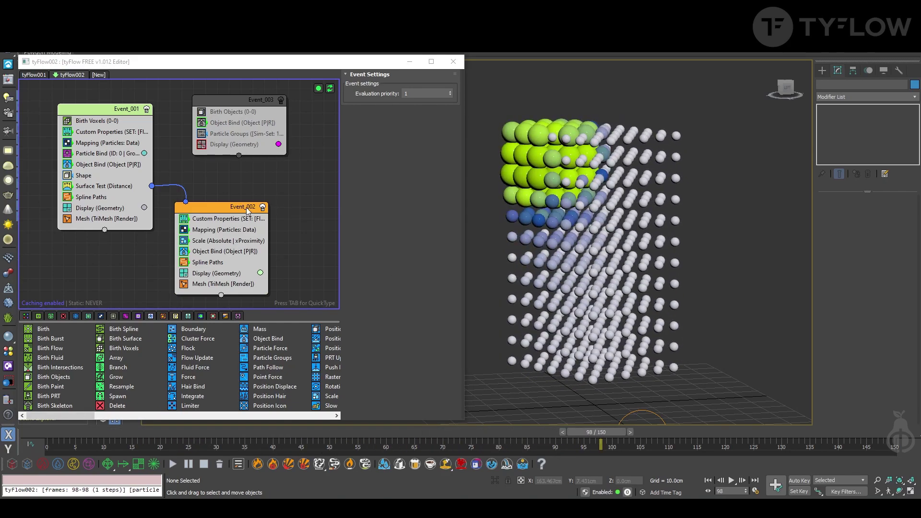
- Enable Event_003 of the finished flow and preview the animated binding lines at frame 56
left_click(248, 100)
left_click(282, 100)
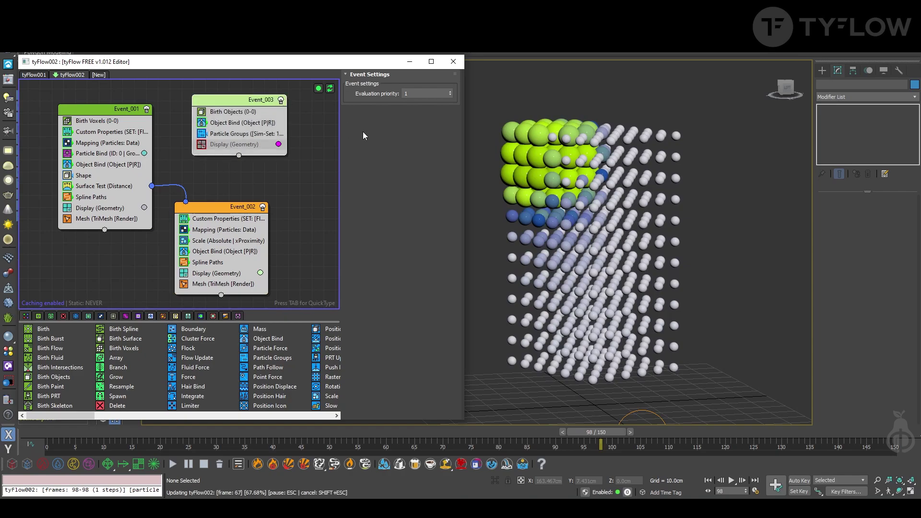
mouse_move(642, 248)
middle_mouse_down("alt")
mouse_move(628, 242)
mouse_move(639, 247)
middle_mouse_up("alt")
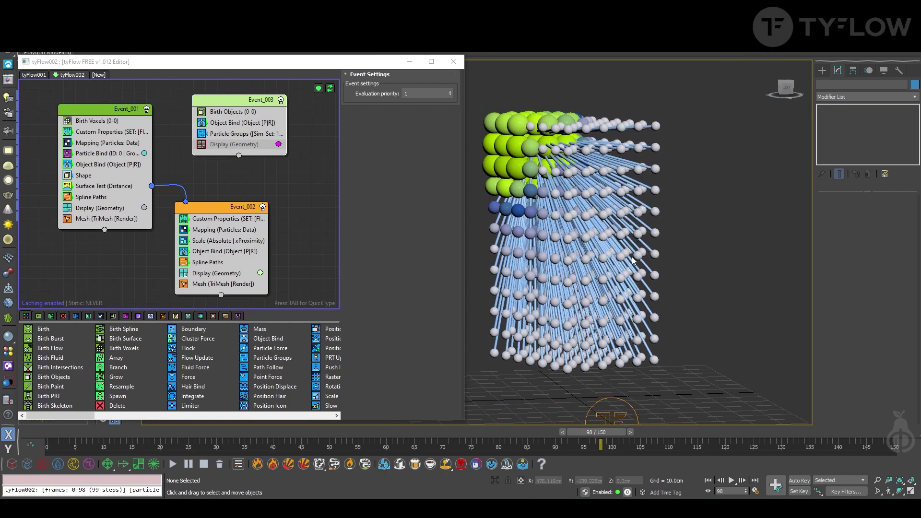
left_click_drag(170, 440, 364, 441)
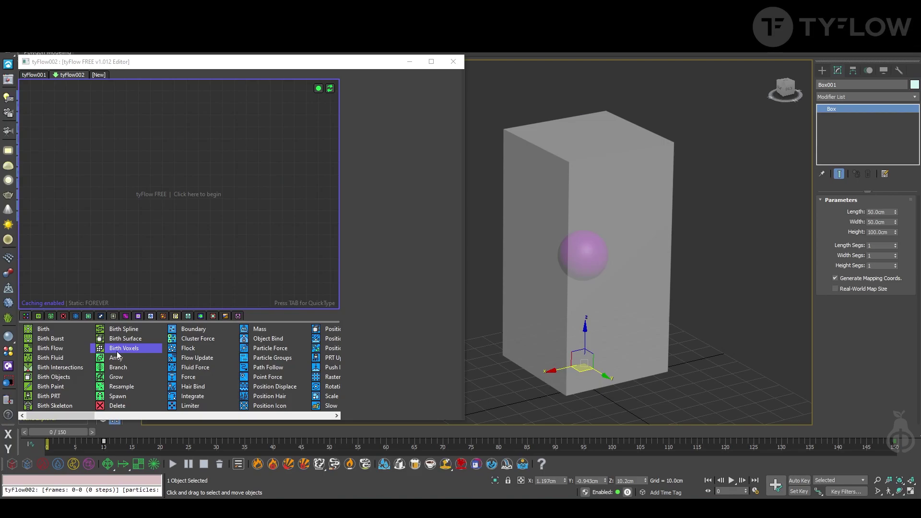
- Create a new event with a Birth Voxels operator and assign Box001 as its source object
left_click_drag(116, 350, 103, 156)
left_click(381, 190)
left_click(573, 199)
left_click(716, 242)
- Hide Box001 so that only the voxel particles and the sphere are displayed
left_click(633, 198)
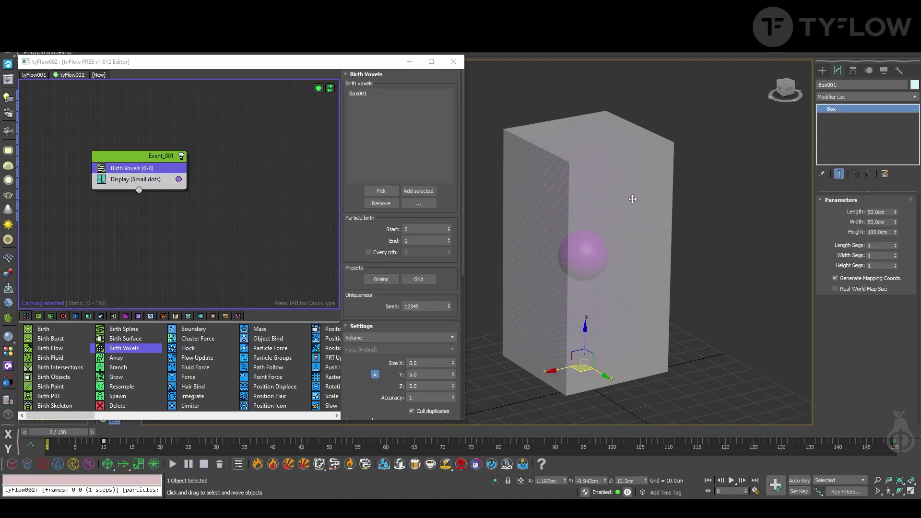
right_click(632, 198)
left_click(652, 165)
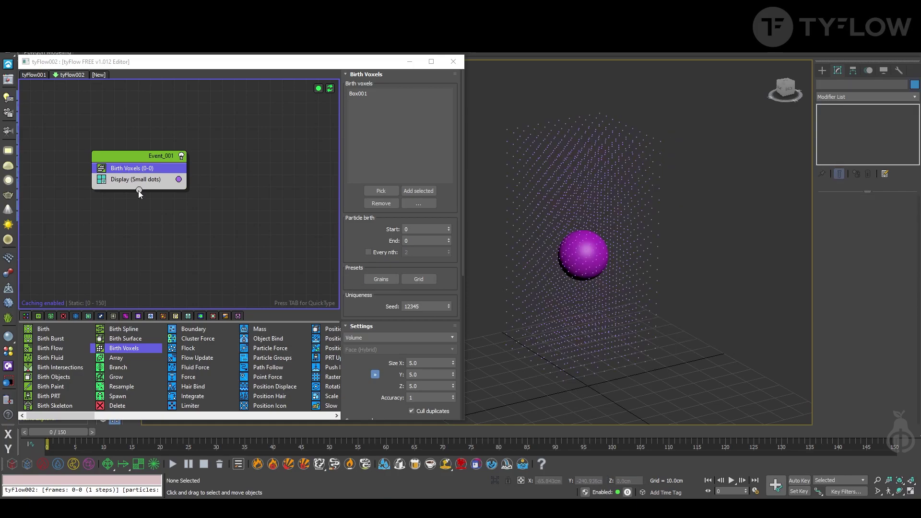
- Add a Shape operator to Event_001 and set its 3D mesh to Sphere (MidRes)
key("Tab")
type("shape")
key("Return")
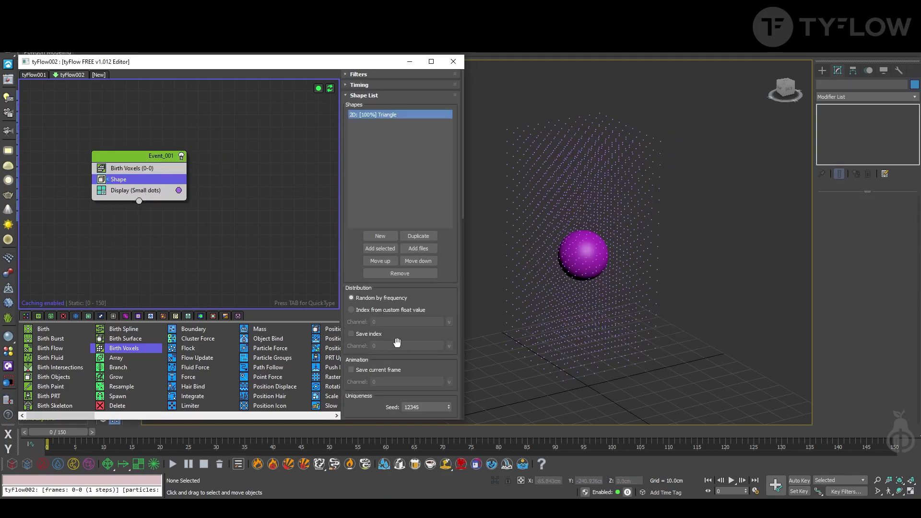
scroll(402, 337, "down", 10)
scroll(354, 398, "down", 5)
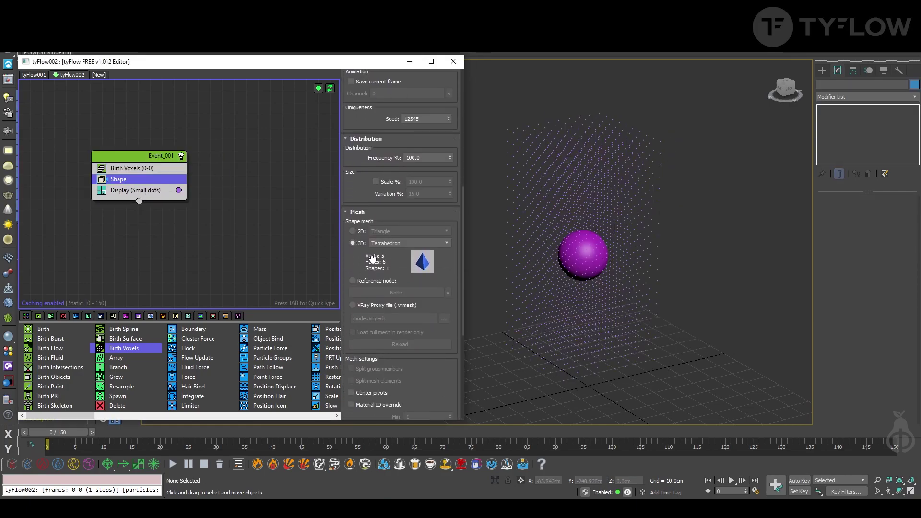
left_click(398, 243)
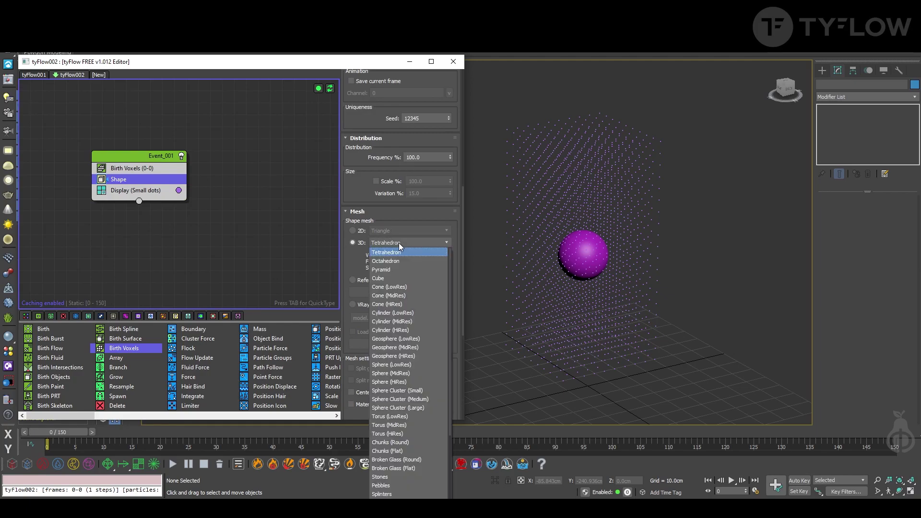
left_click(410, 375)
- Set the Display operator's mode to Geometry
left_click(122, 190)
left_click(393, 94)
left_click(384, 156)
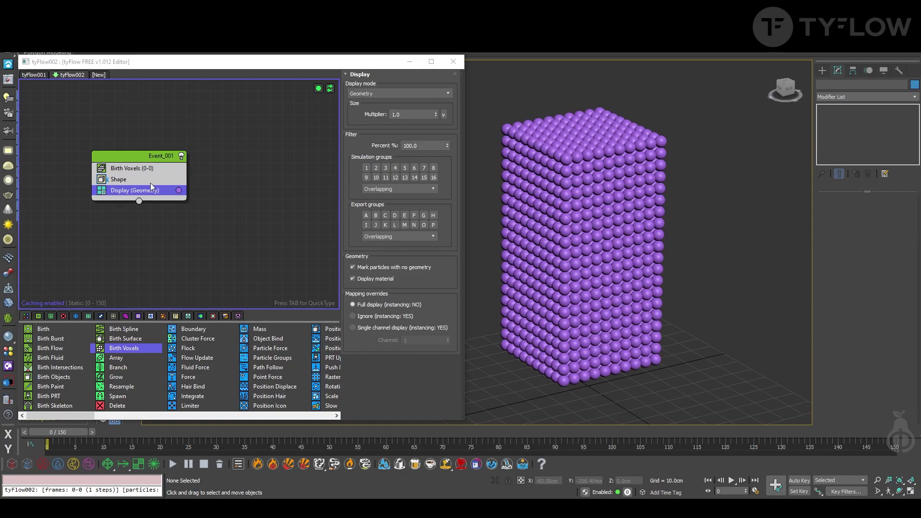
- Enable scaling for the Shape operator with a scale of 350% and a variation of 0%
left_click(144, 181)
left_click_drag(445, 297, 426, 56)
left_click_drag(359, 305, 356, 280)
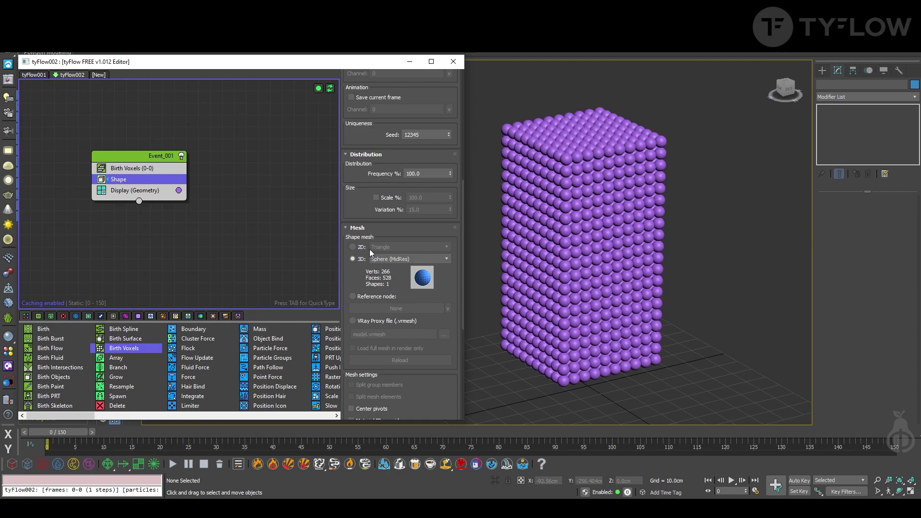
left_click(377, 197)
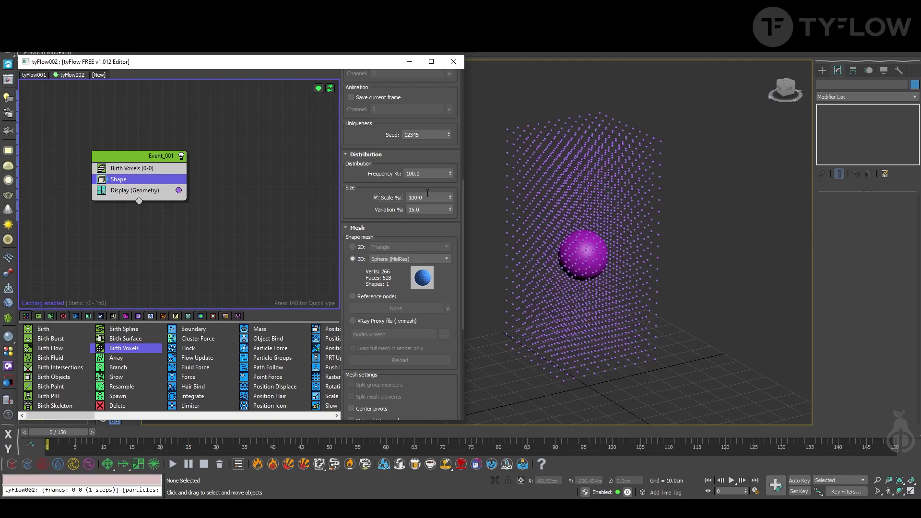
type("350")
key("Return")
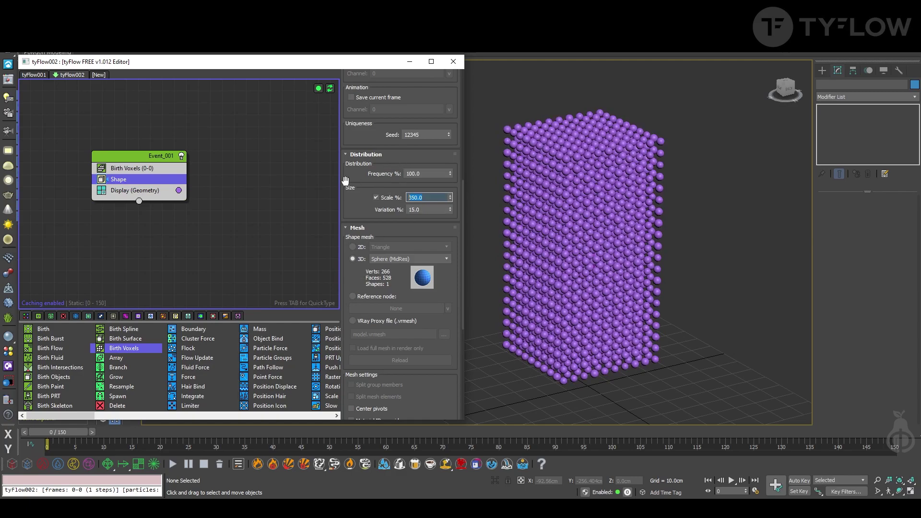
key("Tab")
type("0")
key("Return")
scroll(365, 212, "up", 1)
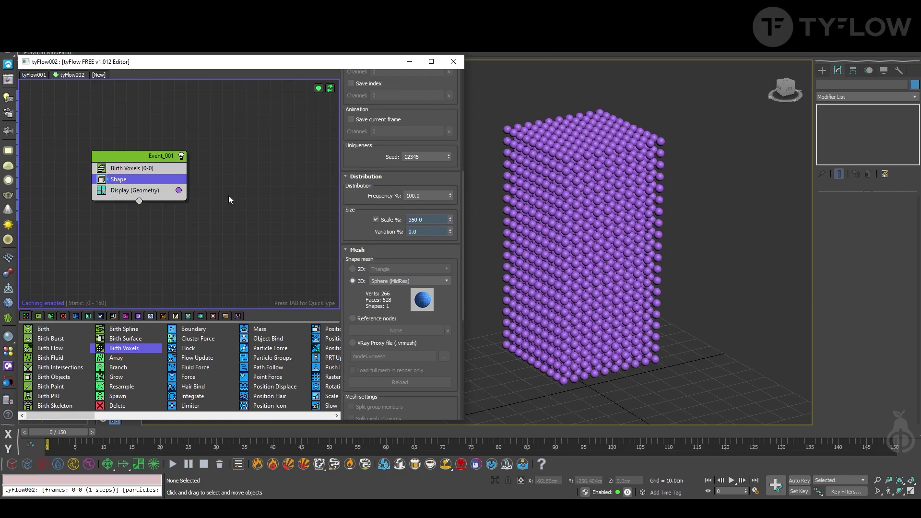
- Set the Birth Voxels size to 8.0 on X, Y and Z
left_click(139, 168)
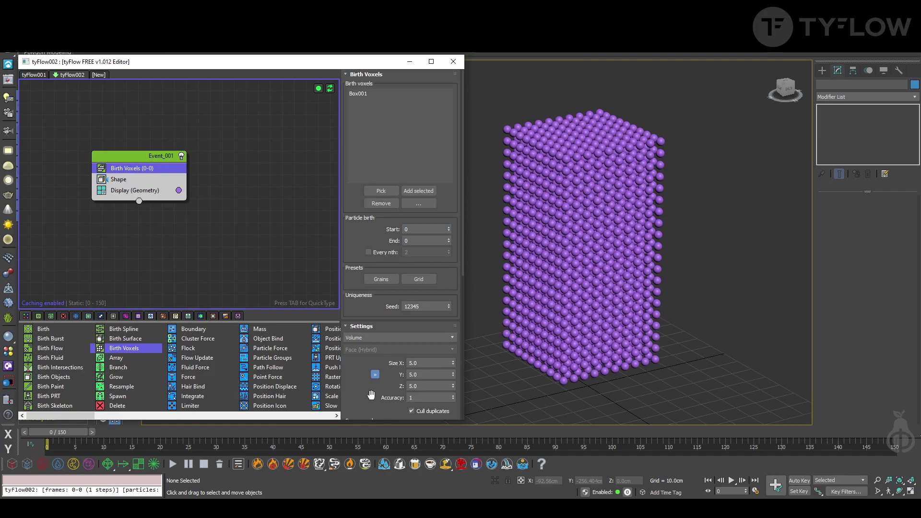
scroll(370, 395, "down", 5)
mouse_move(454, 261)
left_mouse_down()
mouse_move(462, 216)
mouse_move(462, 261)
mouse_move(458, 250)
left_mouse_up()
type("8")
key("Return")
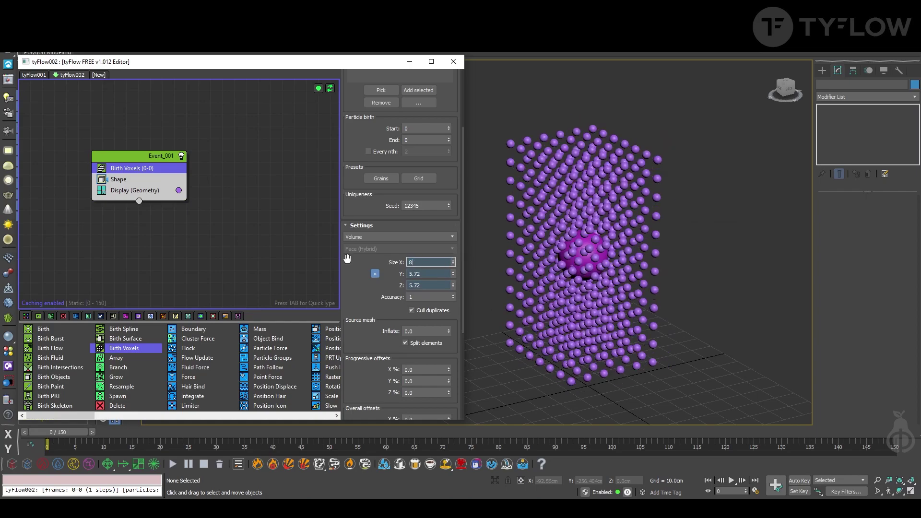
middle_click_drag(548, 289, 635, 263, "alt")
scroll(597, 279, "up", 3)
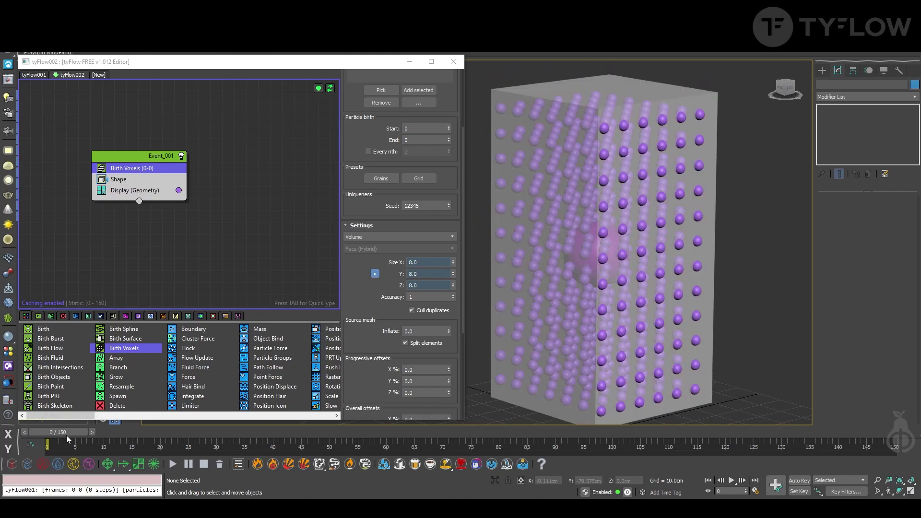
- Insert an Object Bind operator between Birth Voxels and Shape and bind the particles to Box001
left_click_drag(66, 435, 63, 457)
left_click_drag(269, 341, 249, 339)
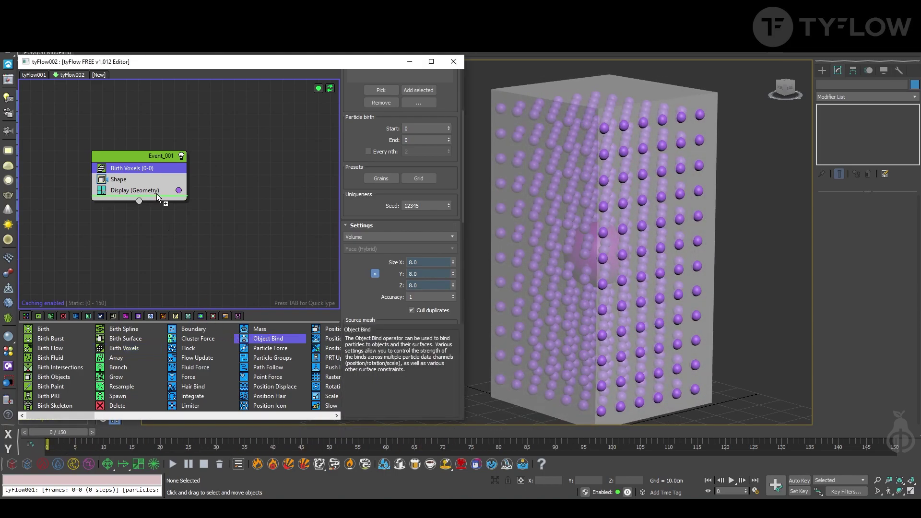
left_click_drag(149, 178, 148, 177)
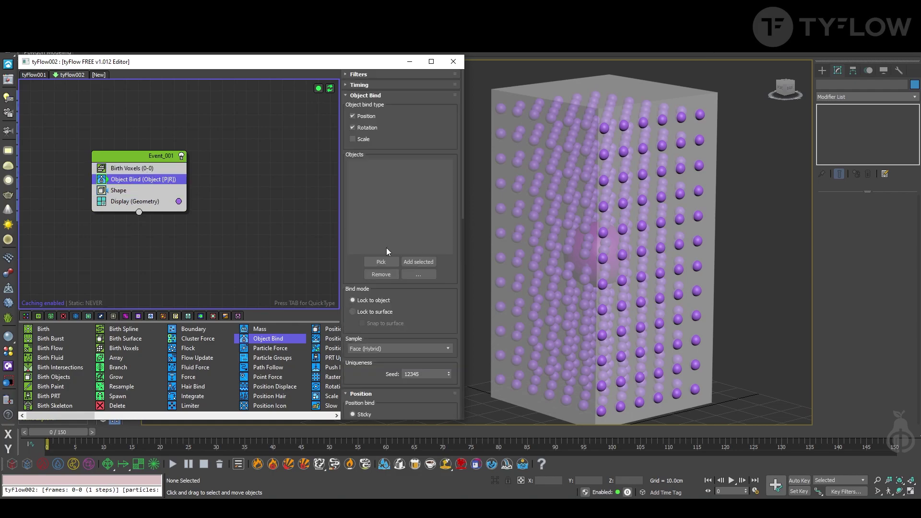
left_click(380, 261)
left_click(533, 181)
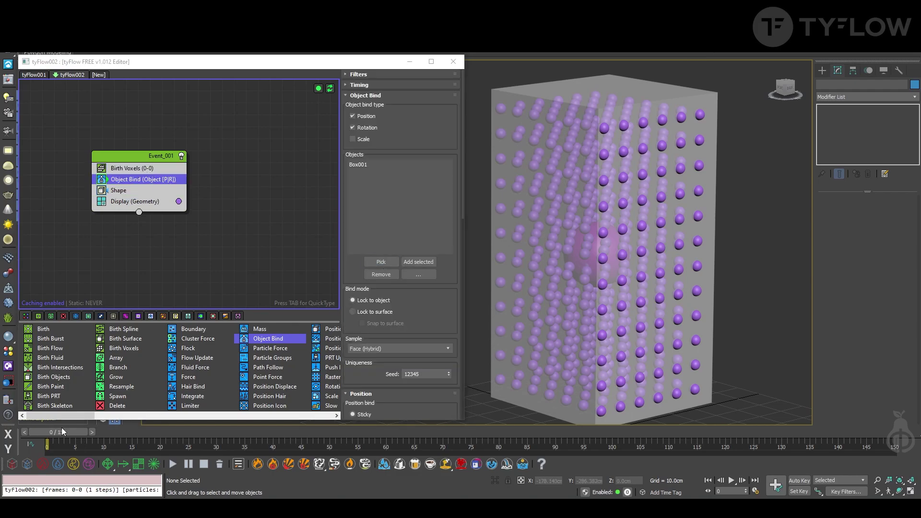
- Scrub the timeline to check the particle binding and hide the box again
mouse_move(61, 431)
left_mouse_down()
mouse_move(522, 432)
mouse_move(52, 432)
left_mouse_up()
left_click(713, 155)
right_click(712, 154)
left_click(742, 126)
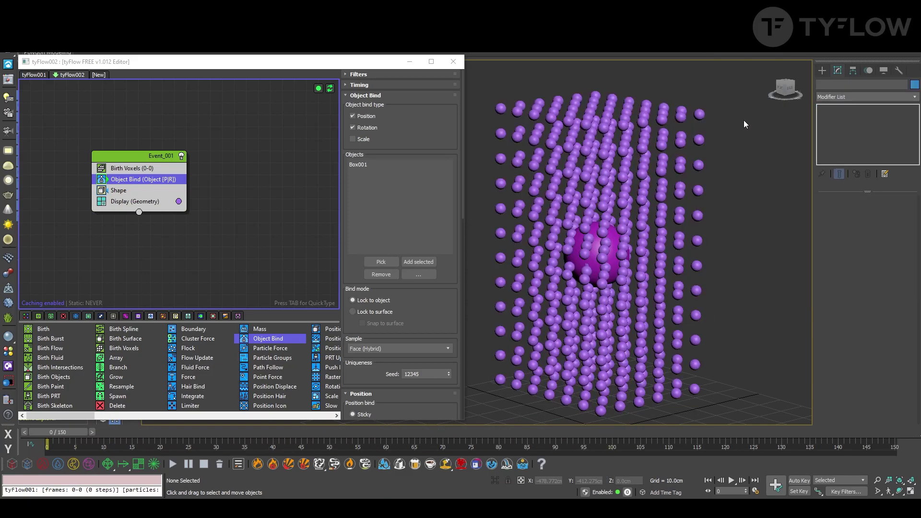
- Add a Surface Test operator to Event_001 between Object Bind and Shape
left_click_drag(137, 154, 138, 135)
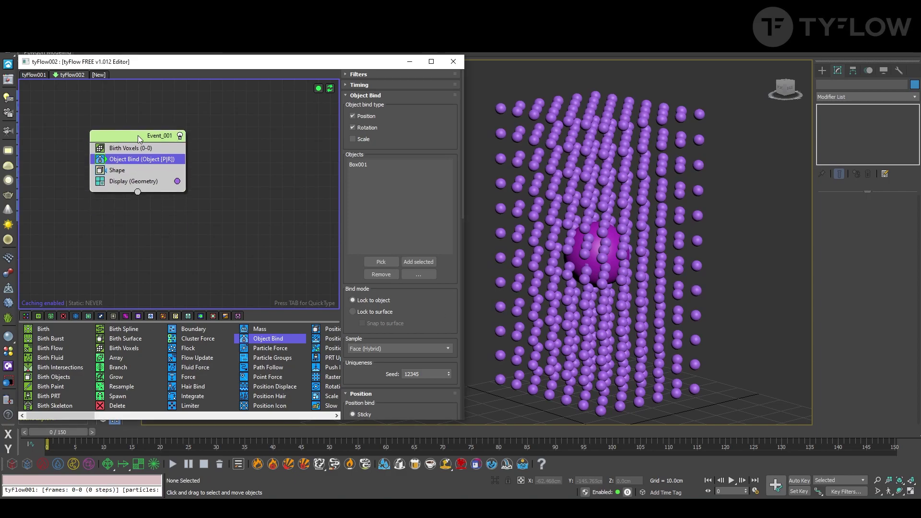
key("Tab")
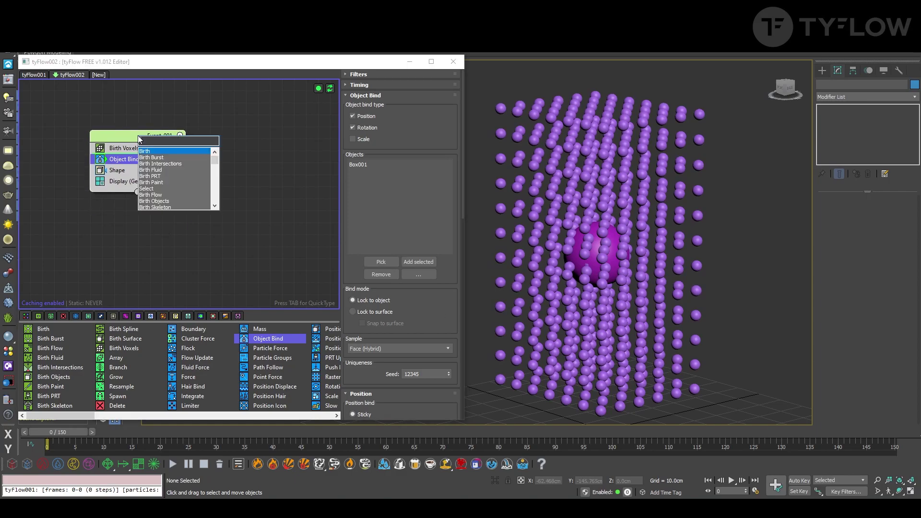
type("sur")
left_click(173, 158)
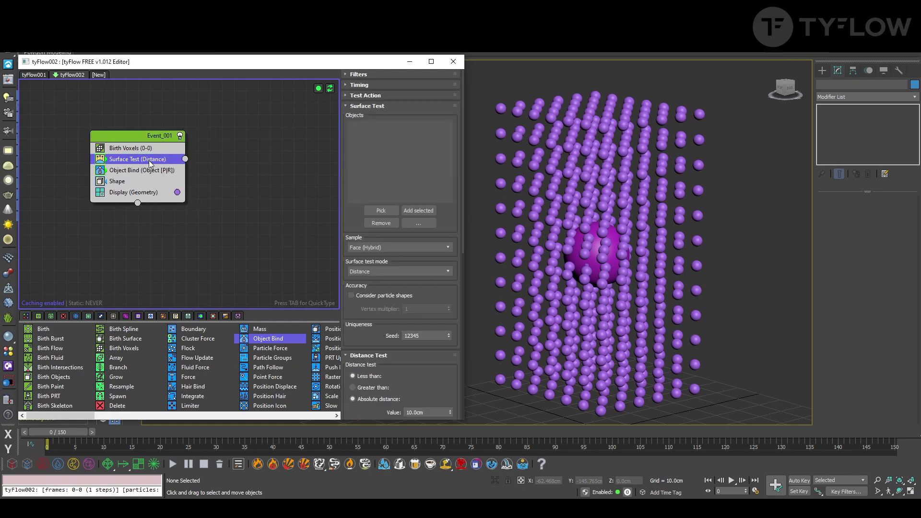
left_click_drag(149, 161, 151, 177)
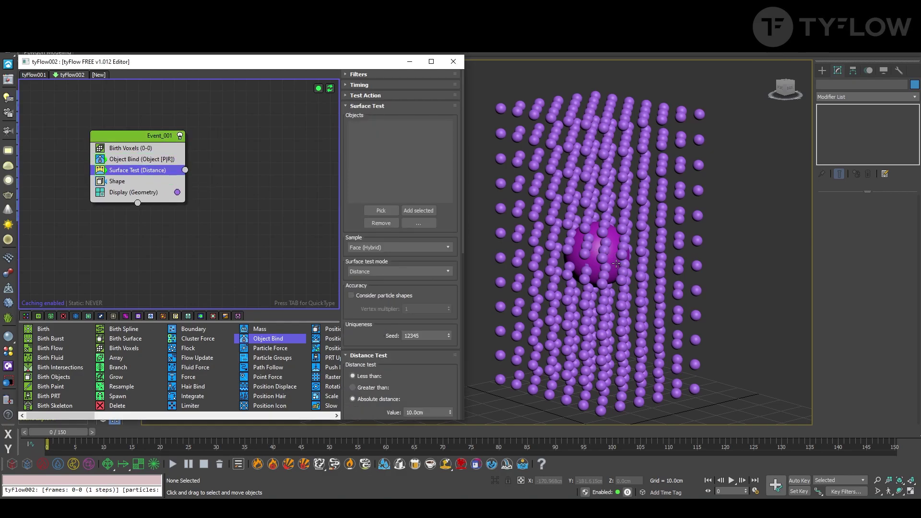
- Change the Display operator's particle color to bright yellow
left_click(177, 192)
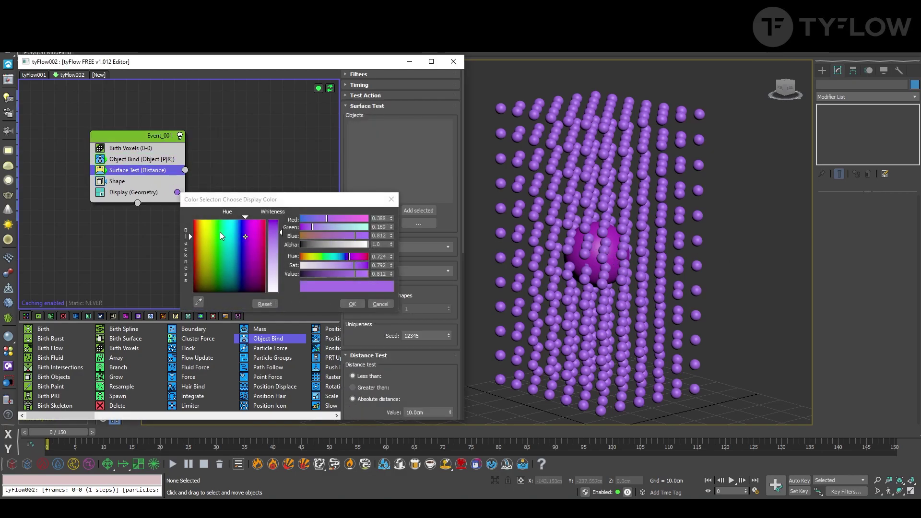
left_click(207, 219)
left_click(270, 232)
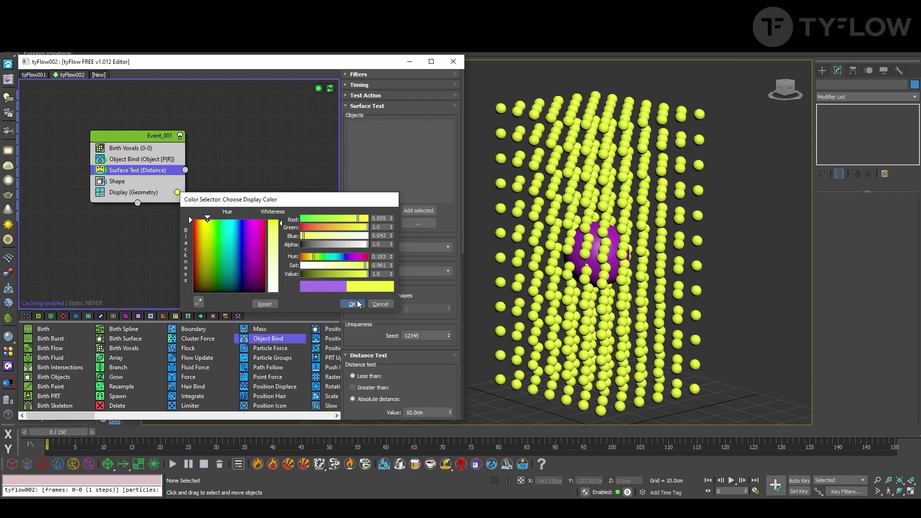
left_click(355, 304)
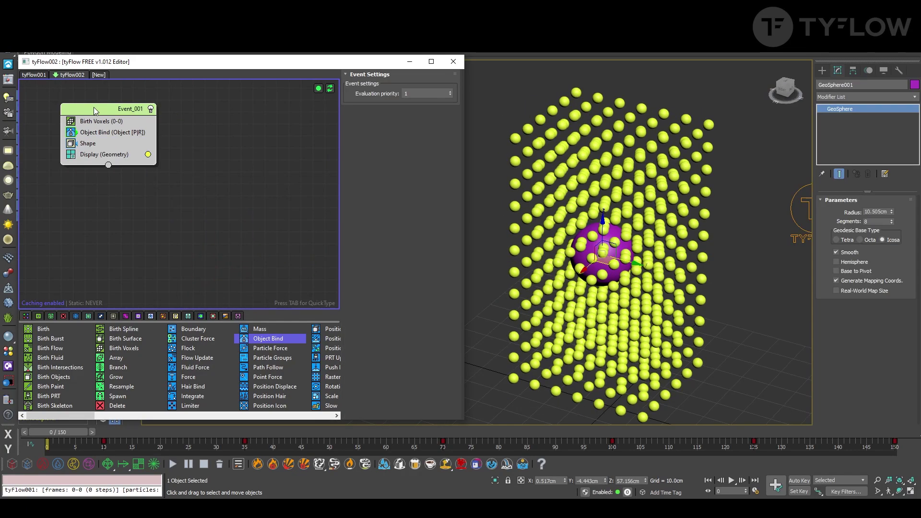
- Add a Surface Test operator below Shape in Event_001 and assign GeoSphere001 as its test object
key("Tab")
type("su")
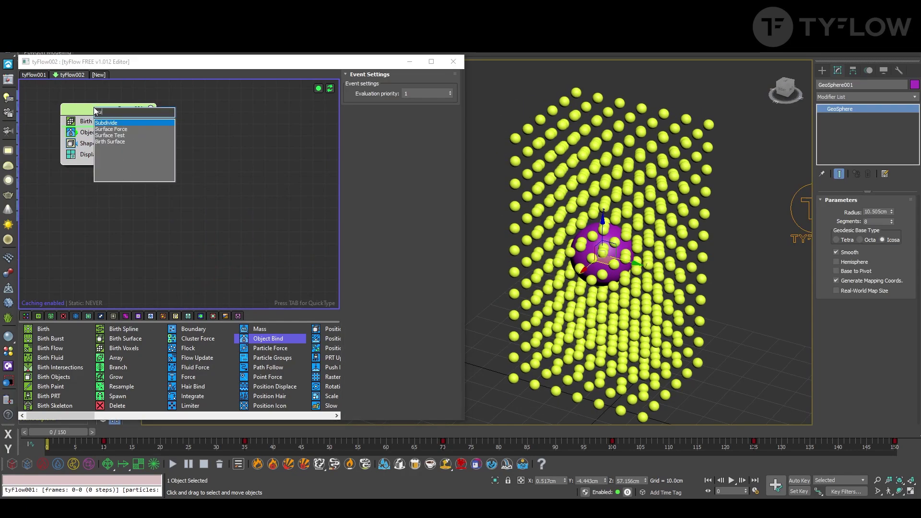
left_click(114, 135)
left_click_drag(120, 134, 117, 154)
left_click(381, 211)
left_click(596, 240)
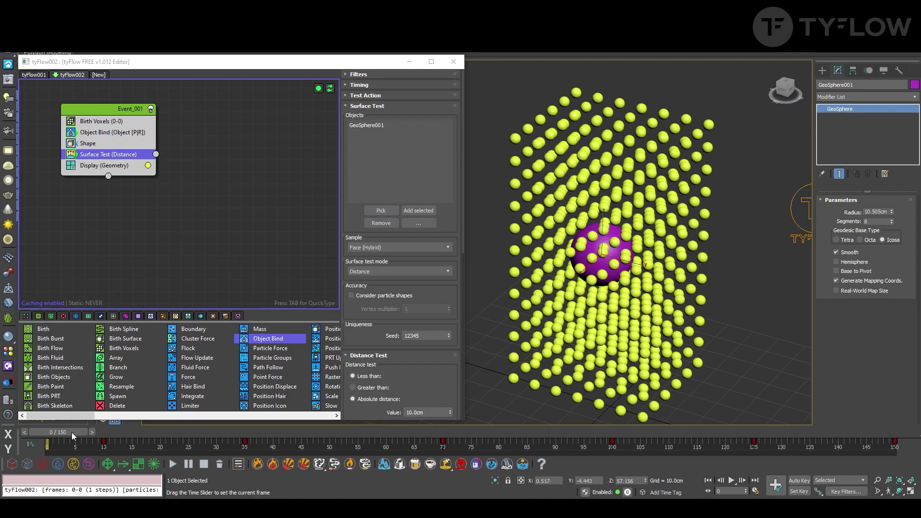
- Scrub the timeline to frame 105 to view the sphere's position within the particle grid
left_click_drag(70, 433, 652, 446)
middle_click_drag(570, 332, 639, 304, "alt")
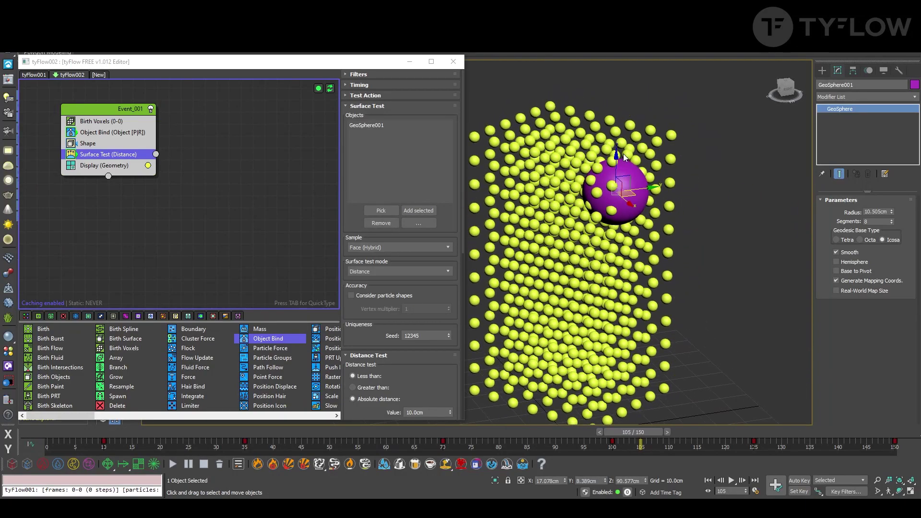
- Send the Surface Test output to a new Event_002 containing a Display operator, and scrub the timeline to frame 129 to check the particles
mouse_move(597, 167)
middle_mouse_down("alt")
mouse_move(605, 169)
mouse_move(594, 180)
middle_mouse_up("alt")
left_click_drag(156, 154, 251, 182)
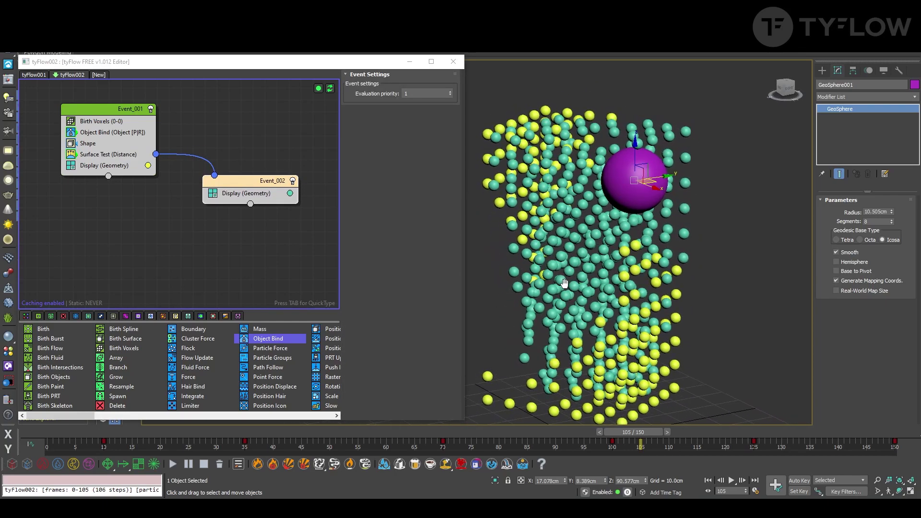
left_click_drag(83, 430, 772, 424)
left_click_drag(275, 182, 264, 181)
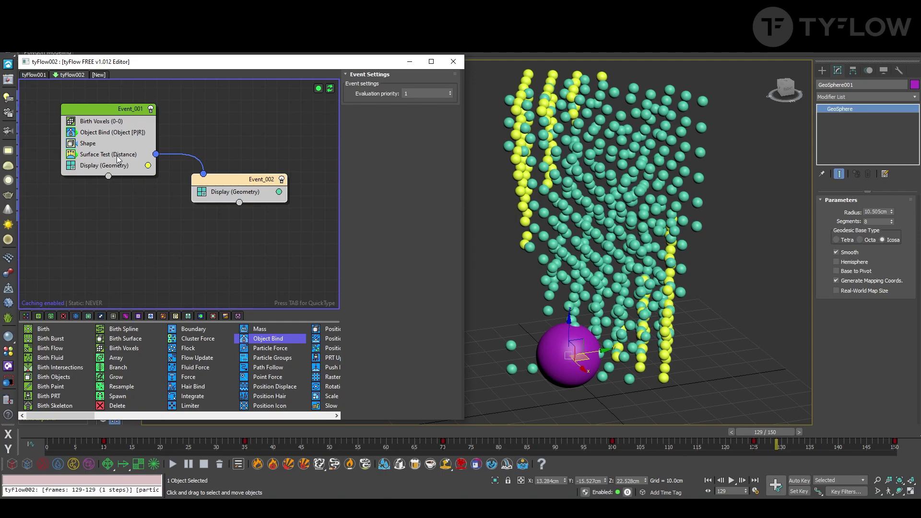
middle_click_drag(557, 277, 562, 330, "alt")
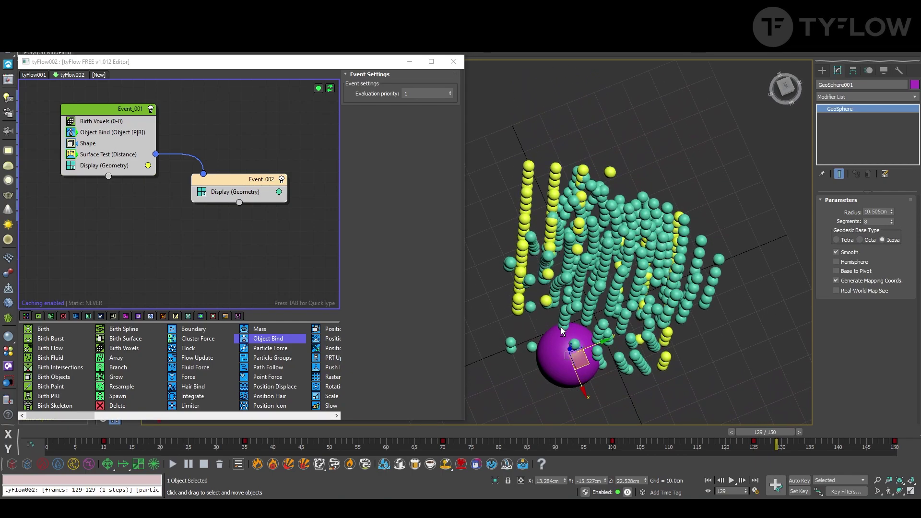
- Copy the Object Bind operator from Event_001 into Event_002 above Display, and scrub to frame 122 to check the binding
left_click(103, 132)
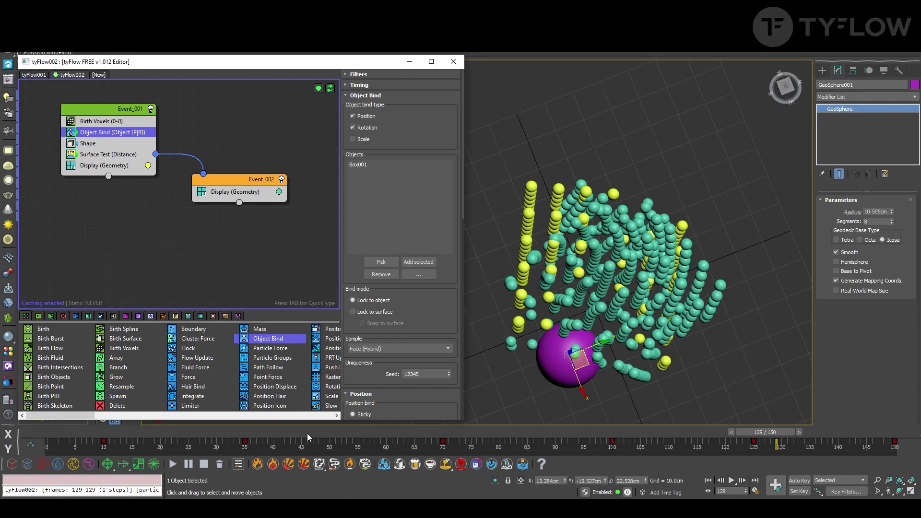
left_click_drag(305, 433, 232, 432)
left_click_drag(223, 389, 222, 358)
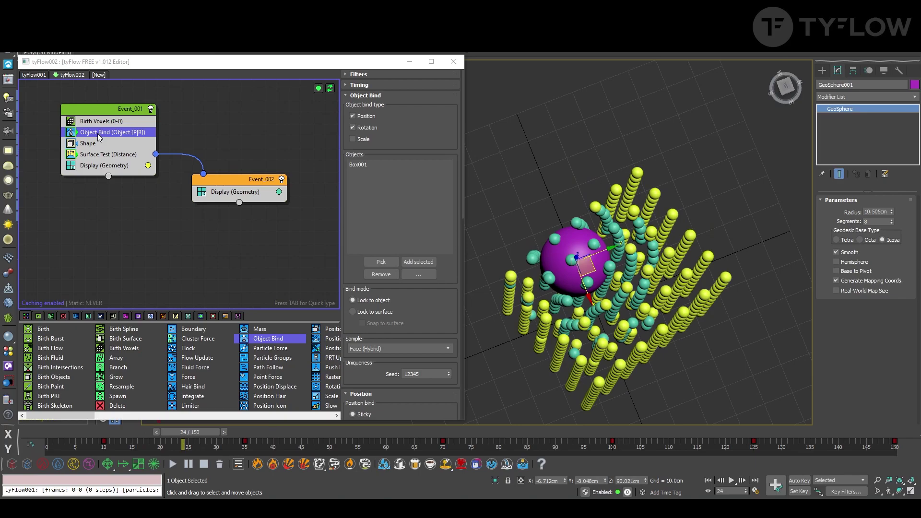
left_click_drag(100, 137, 234, 190)
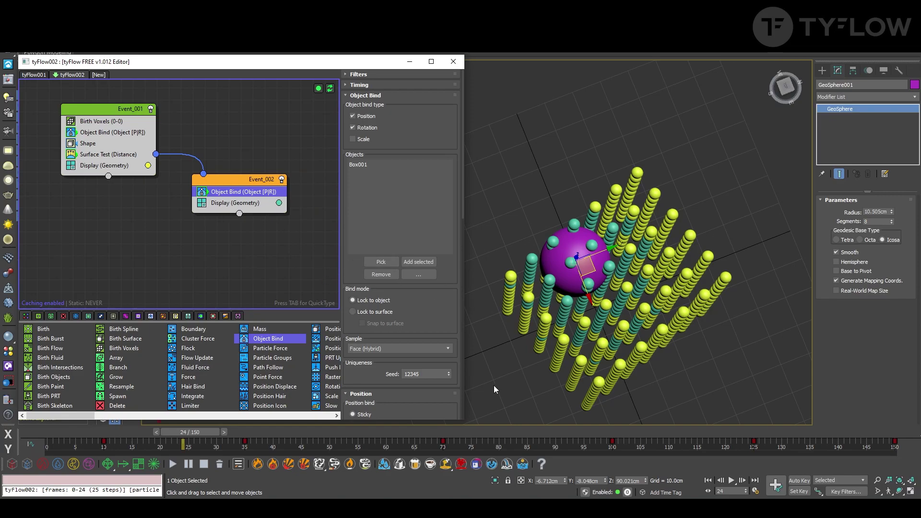
left_click_drag(201, 440, 745, 428)
middle_click_drag(633, 358, 584, 276, "alt")
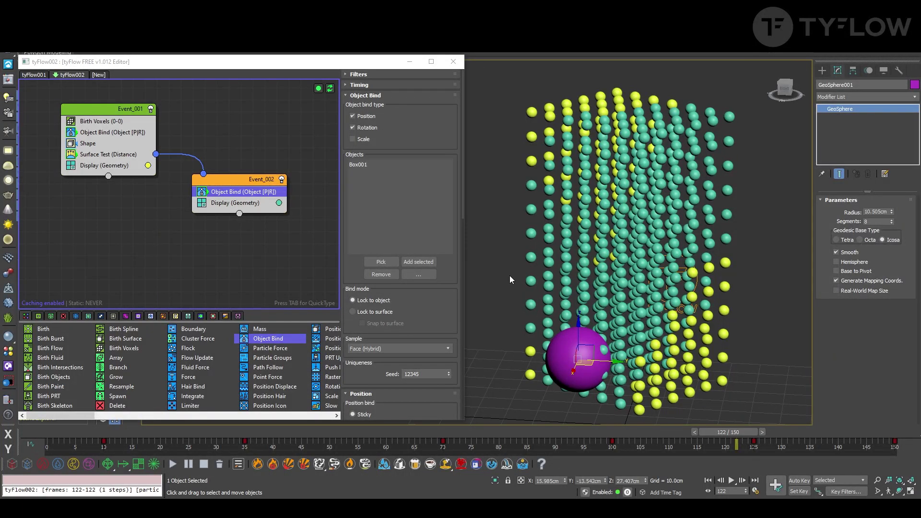
- Add a Scale operator above Object Bind in Event_002 and scrub the timeline to frame 113
left_click(244, 187)
key("Tab")
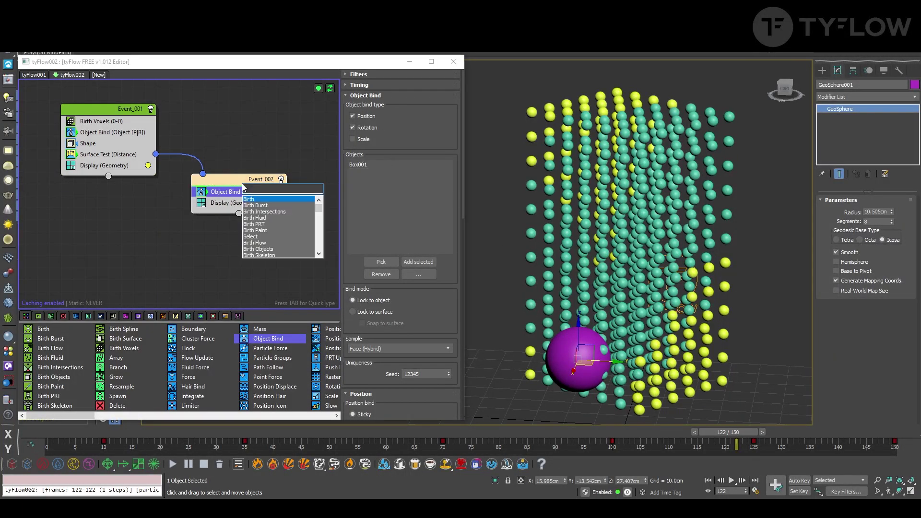
type("sca")
key("Return")
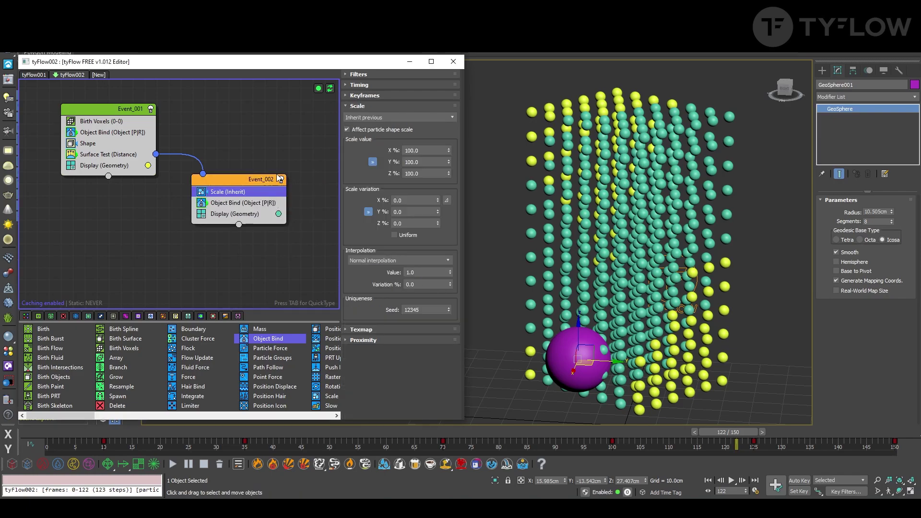
left_click_drag(131, 433, 686, 433)
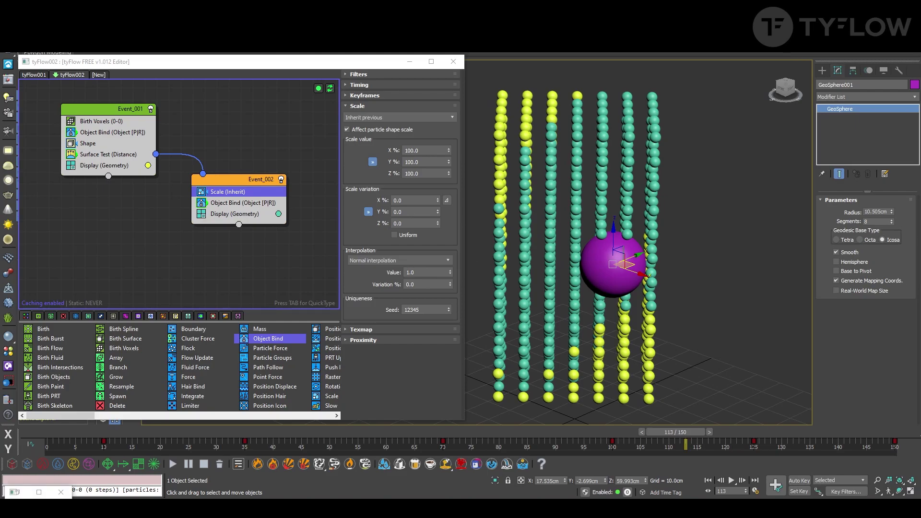
- Enable Multiply by proximity on the Scale operator and assign GeoSphere001 as its proximity object
left_click(369, 339)
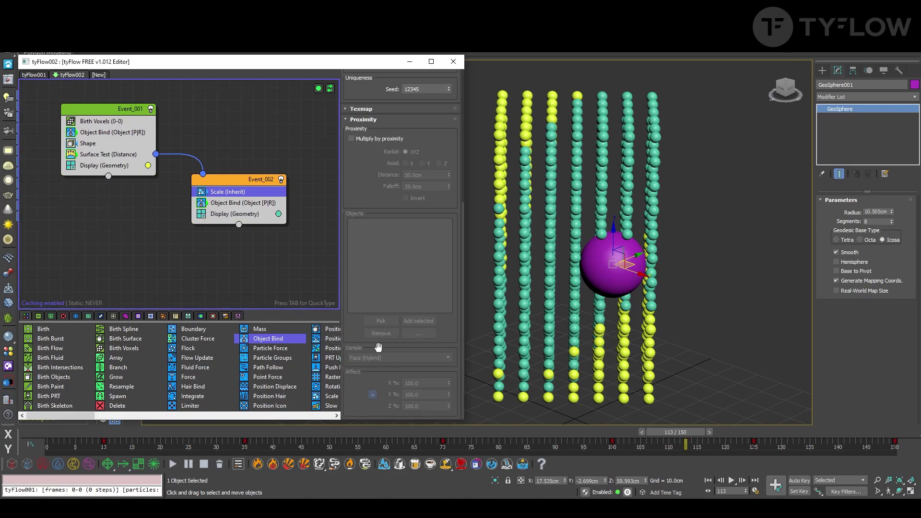
scroll(364, 199, "up", 1)
left_click(376, 151)
left_click(381, 332)
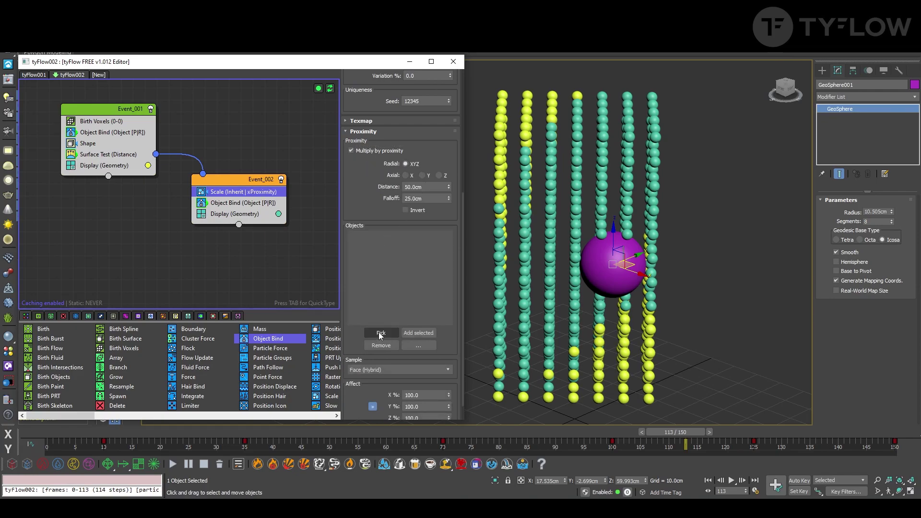
left_click(605, 265)
middle_click_drag(628, 303, 655, 269, "alt")
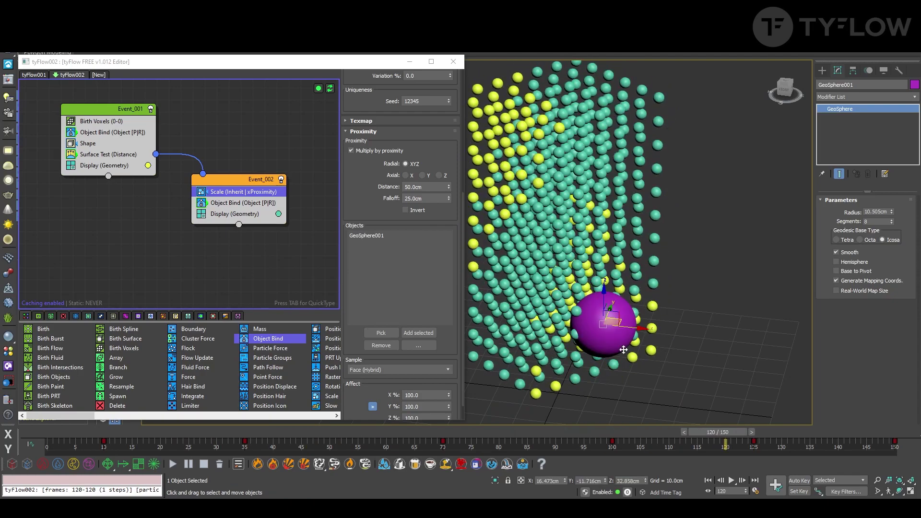
- Display GeoSphere001 as see-through in the viewport and inspect it among the particles around frame 120
key("alt+x")
key("alt+x")
key("alt+x")
key("f")
mouse_move(629, 338)
middle_mouse_down("alt")
mouse_move(666, 353)
mouse_move(638, 342)
middle_mouse_up("alt")
scroll(666, 353, "up", 5)
scroll(667, 353, "down", 5)
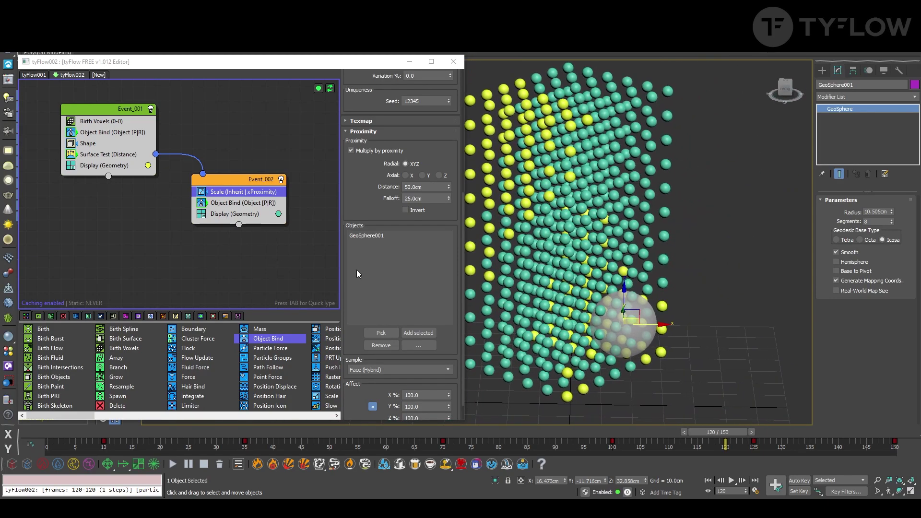
- Set the Scale operator's mode to Absolute and scrub the timeline back to frame 7
scroll(356, 270, "up", 5)
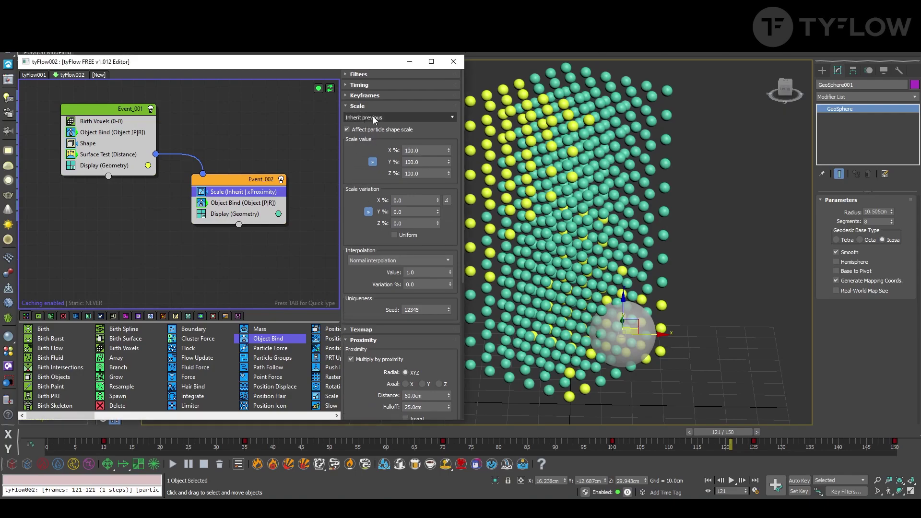
left_click(372, 116)
left_click(370, 128)
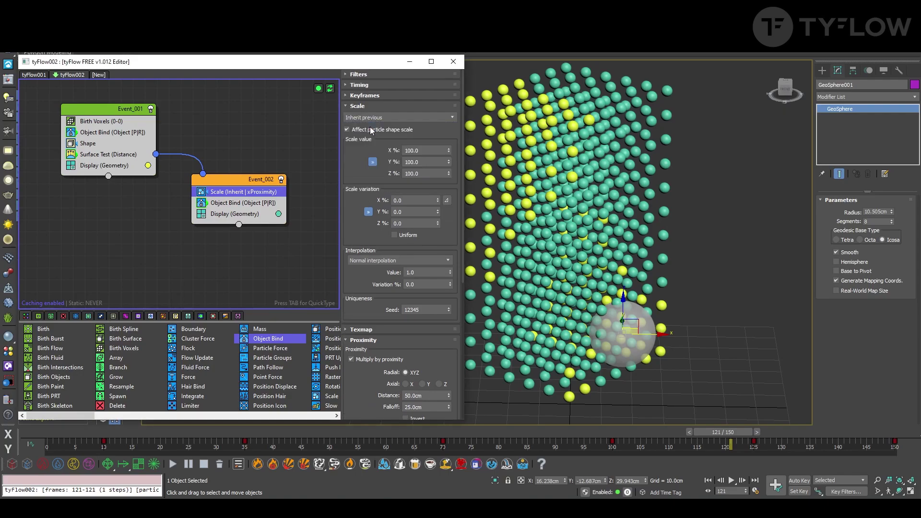
scroll(341, 386, "down", 2)
left_click_drag(723, 432, 87, 443)
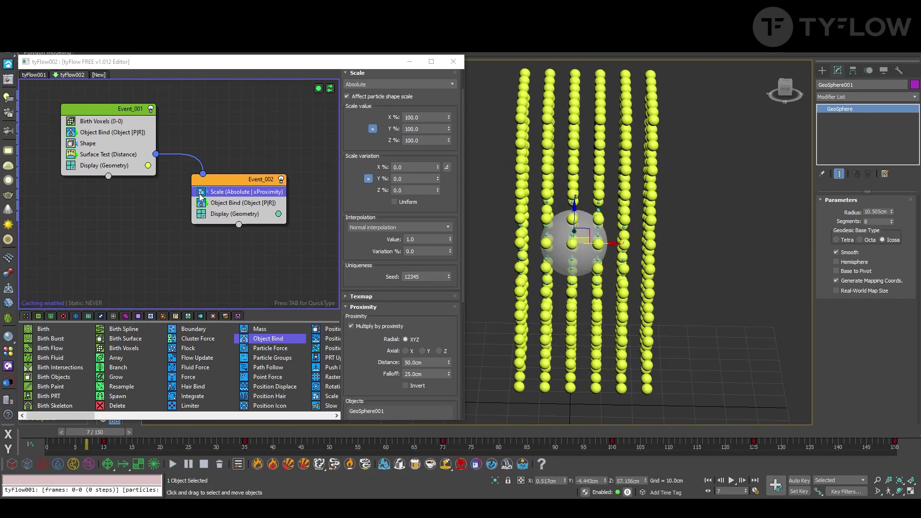
- Set the timing of Event_002's Scale operator to Continuous
scroll(343, 137, "up", 2)
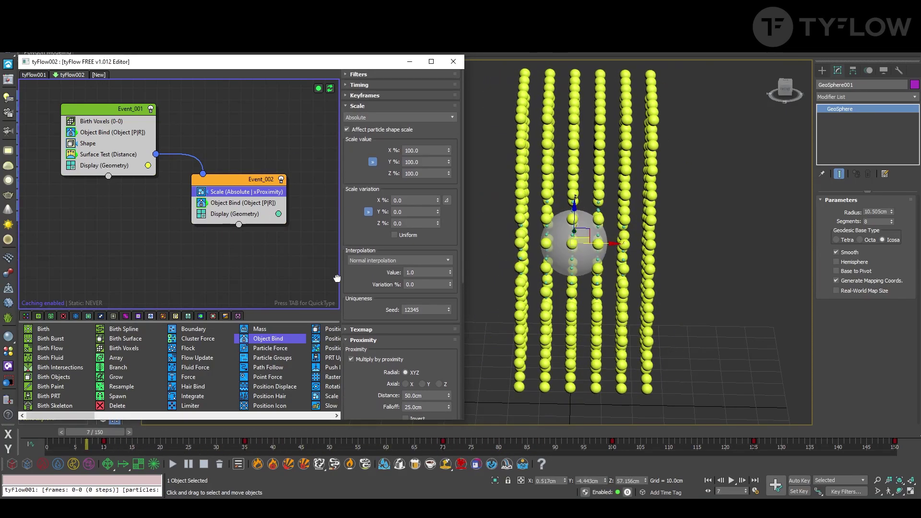
left_click(375, 85)
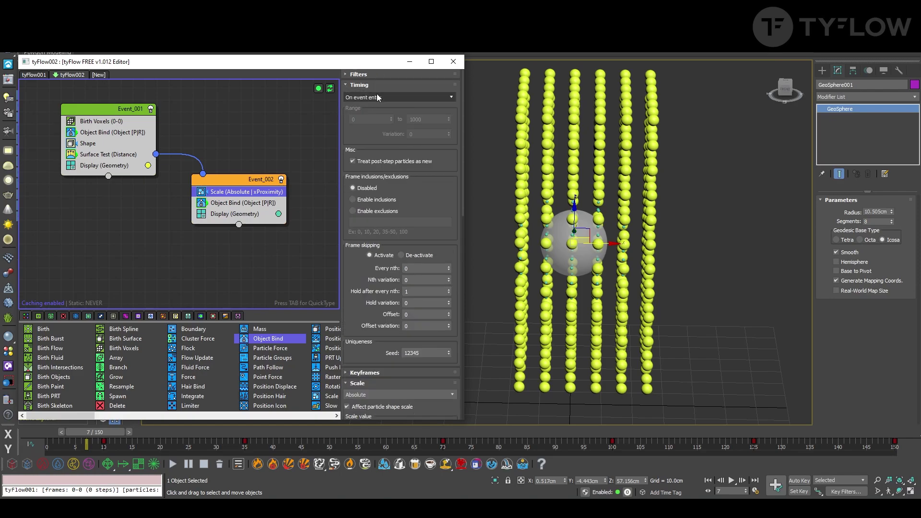
left_click(374, 97)
left_click(372, 121)
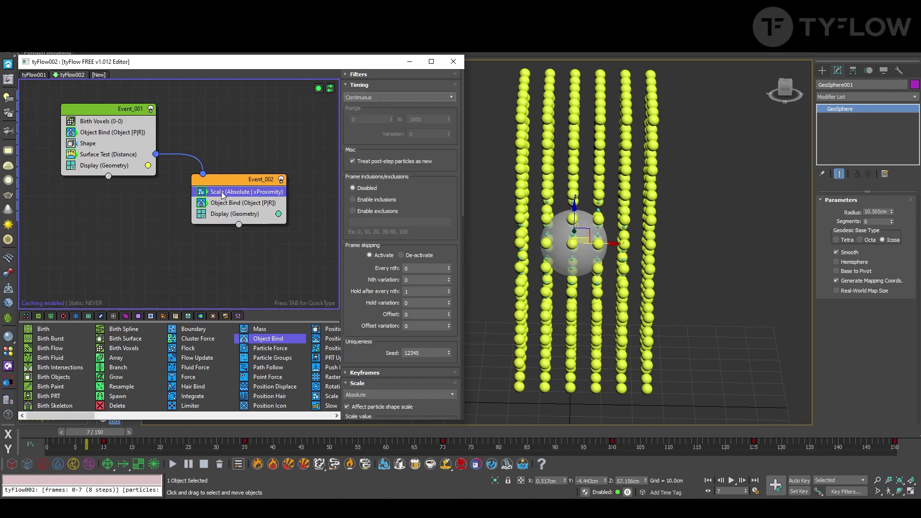
left_click(375, 100)
left_click(367, 107)
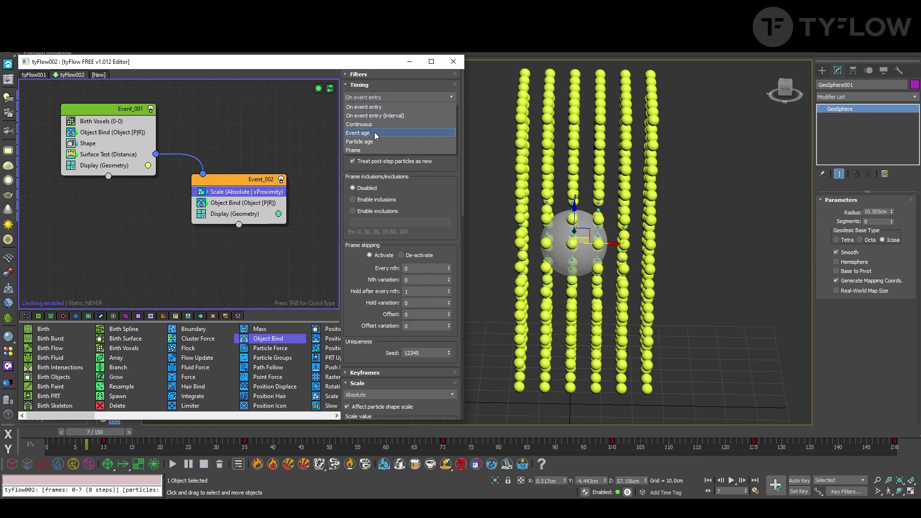
left_click(363, 124)
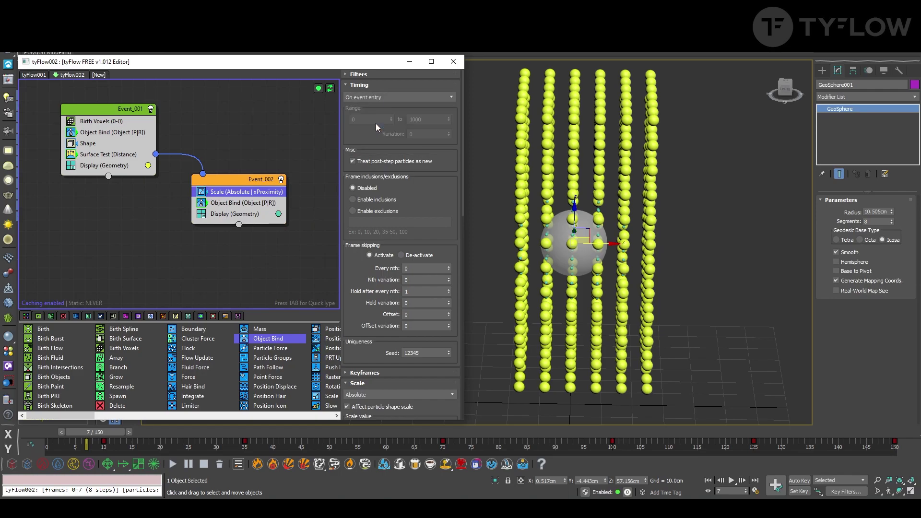
right_click(202, 194)
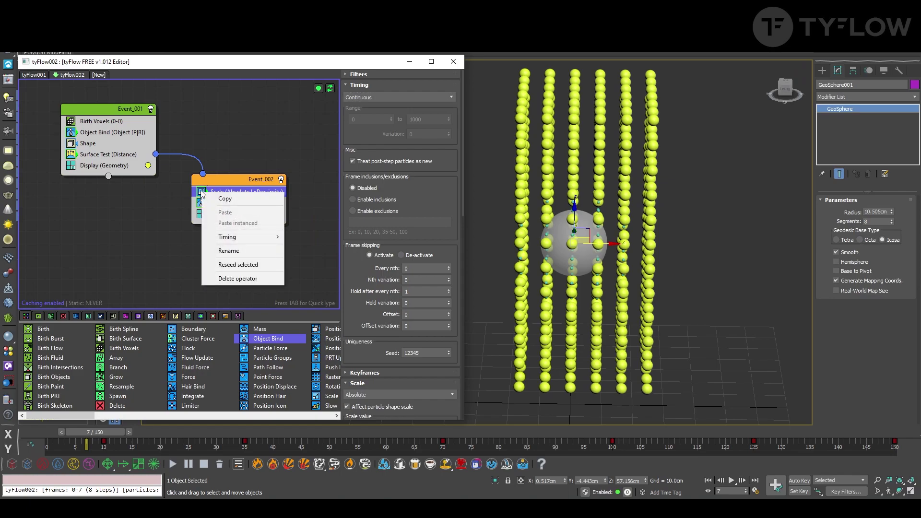
mouse_move(244, 237)
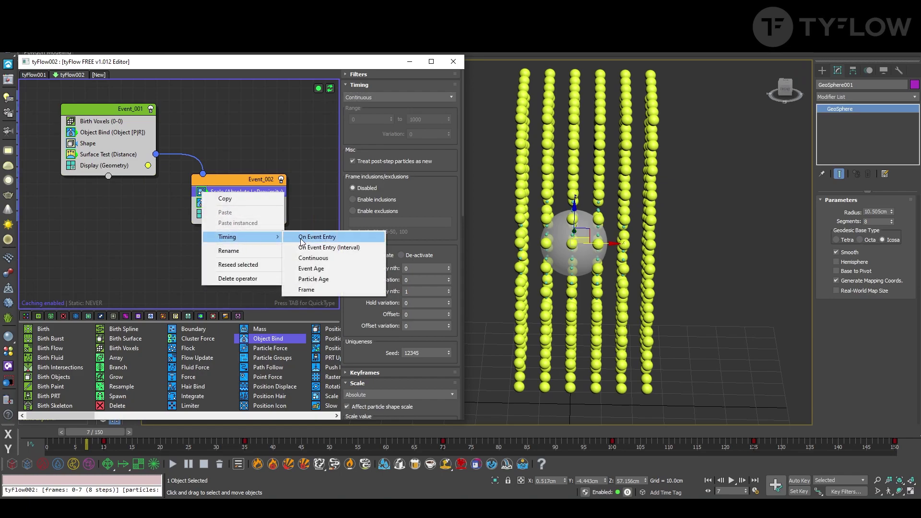
left_click(321, 259)
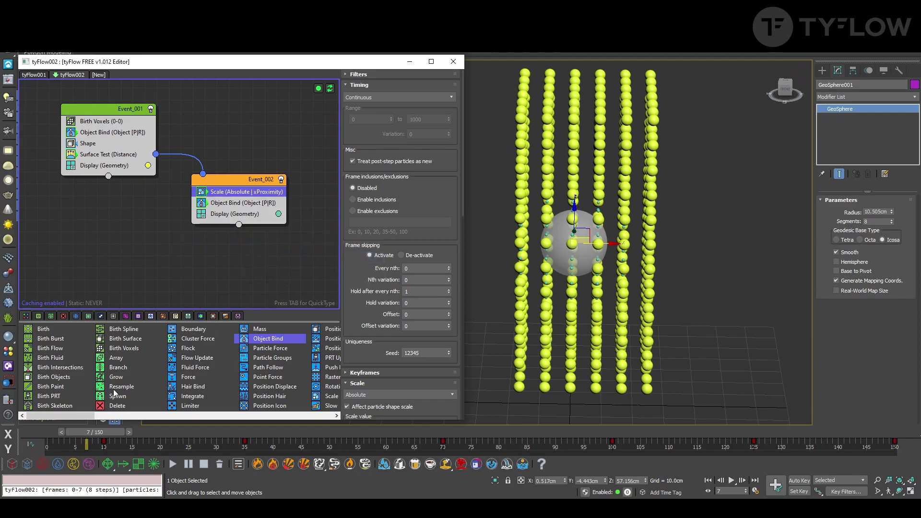
- Set the Scale operator's X, Y and Z scale values to 1000% and scrub to frame 24 to check the particles
left_click_drag(100, 434, 68, 441)
scroll(361, 291, "down", 5)
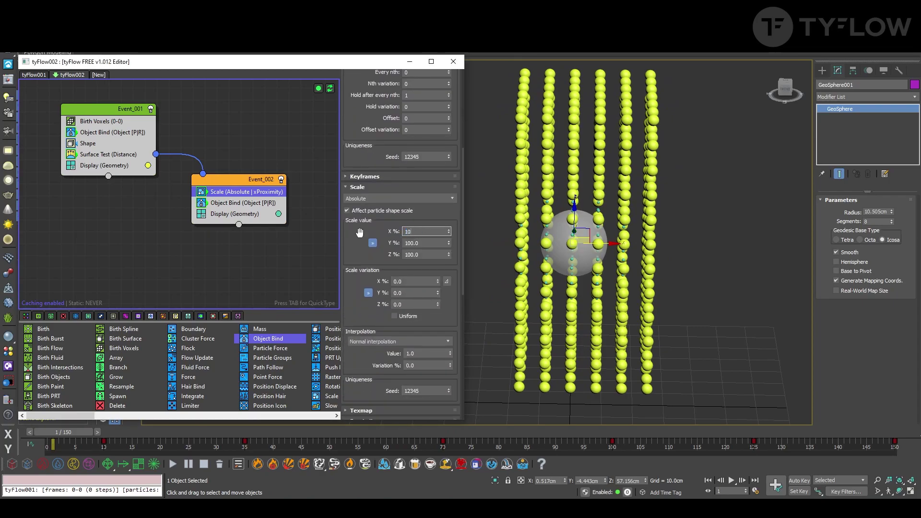
type("0")
key("Return")
left_click_drag(55, 435, 184, 437)
- Set the Scale operator's interpolation value to 0.2 and scrub the timeline to frame 89
left_click_drag(367, 323, 387, 216)
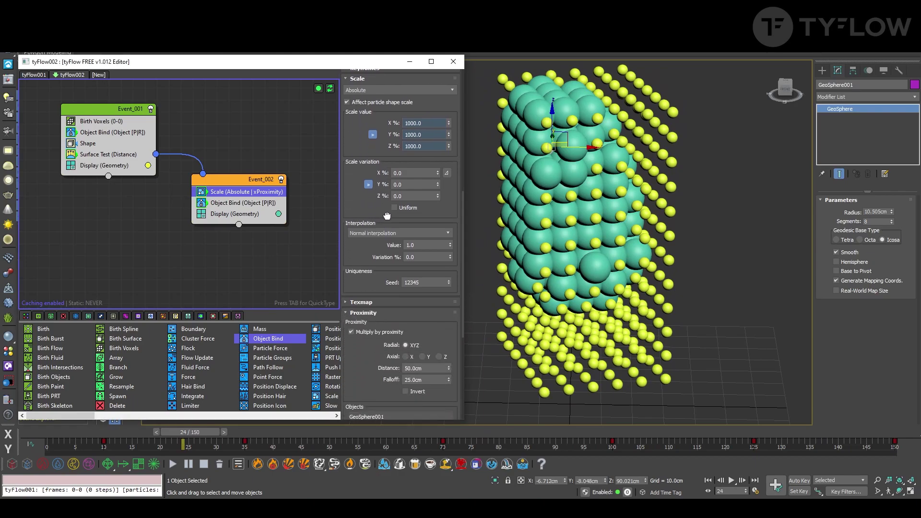
left_click(433, 249)
key("Return")
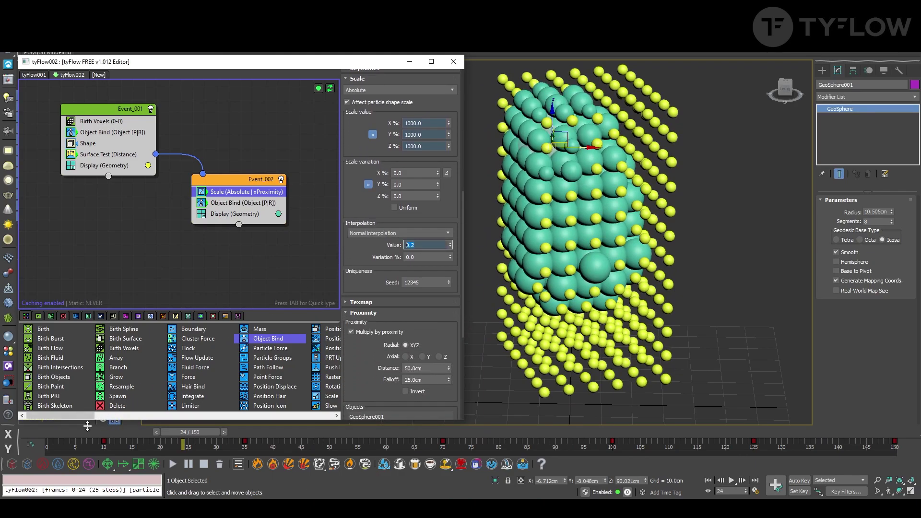
left_click_drag(110, 428, 540, 427)
- Set the X, Y and Z proximity Affect values of the Scale operator to 65% and scrub to frame 111
left_click_drag(366, 363, 380, 201)
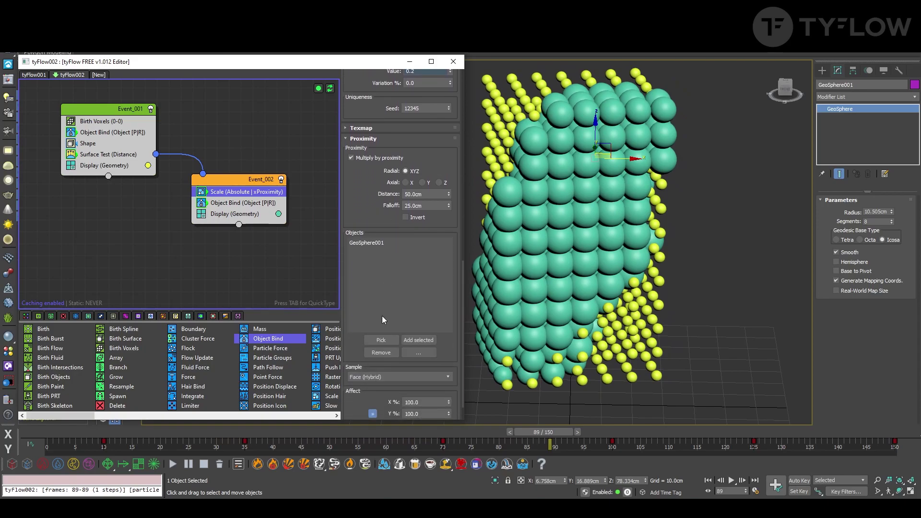
left_click_drag(377, 302, 376, 260)
left_click(432, 375)
type("65")
key("Return")
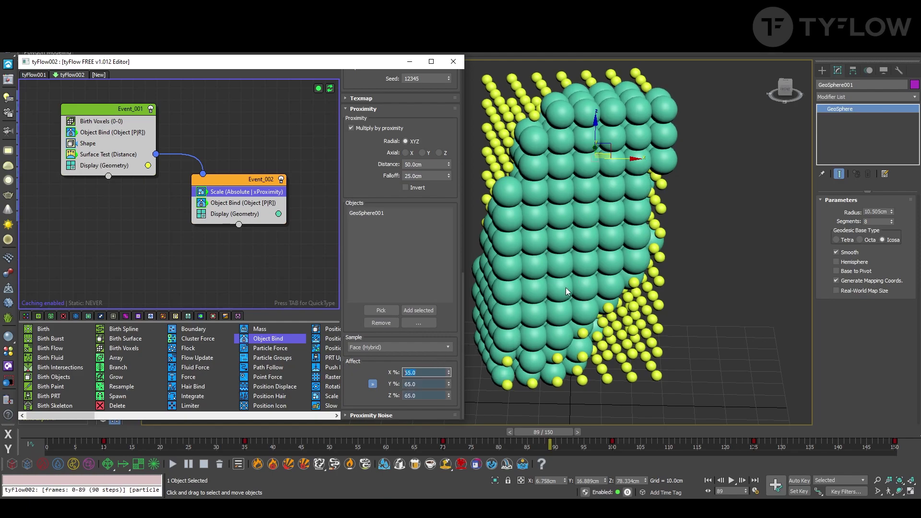
middle_click_drag(566, 286, 481, 324, "alt")
left_click_drag(102, 433, 668, 437)
- Set the Scale operator's proximity distance to 10 cm and its falloff to 5 cm
left_click_drag(377, 370, 368, 458)
left_click_drag(425, 250, 353, 251)
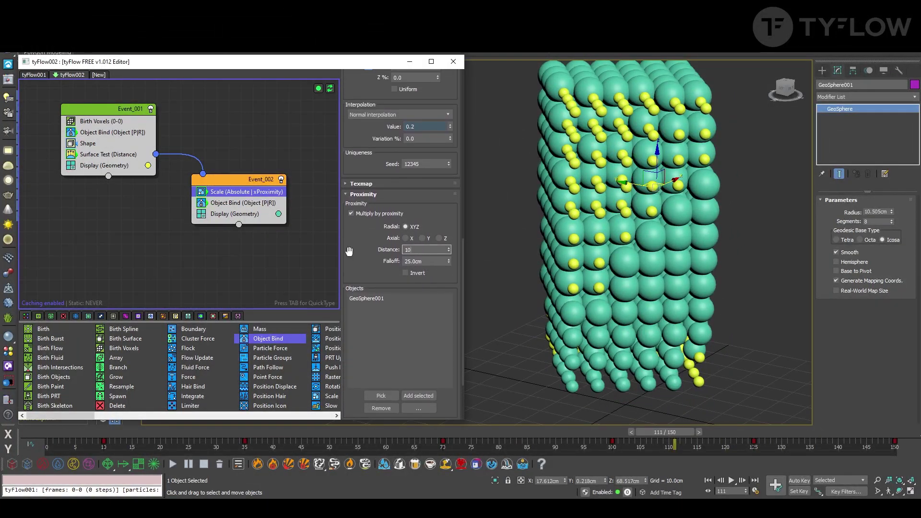
type("10")
key("Return")
left_click(421, 262)
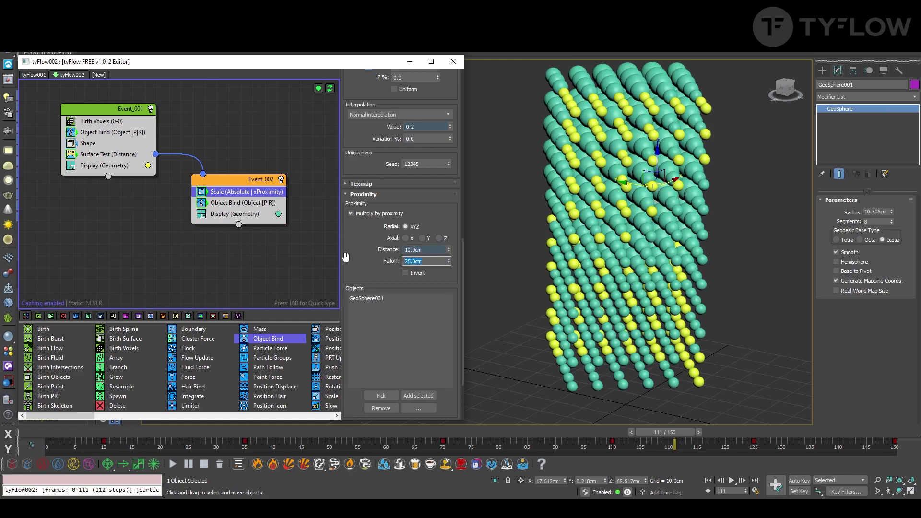
type("5")
key("Return")
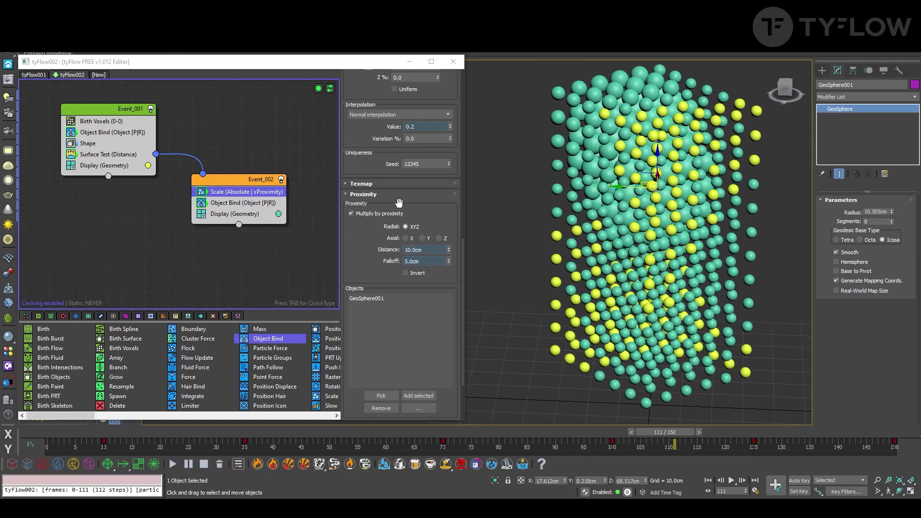
- Scrub the timeline to frame 120 to review the proximity scaling, and move Event_002 closer to Event_001
middle_click_drag(734, 286, 214, 424, "alt")
left_click_drag(142, 434, 730, 421)
middle_click_drag(681, 253, 617, 269, "alt")
middle_click_drag(597, 99, 629, 84, "alt")
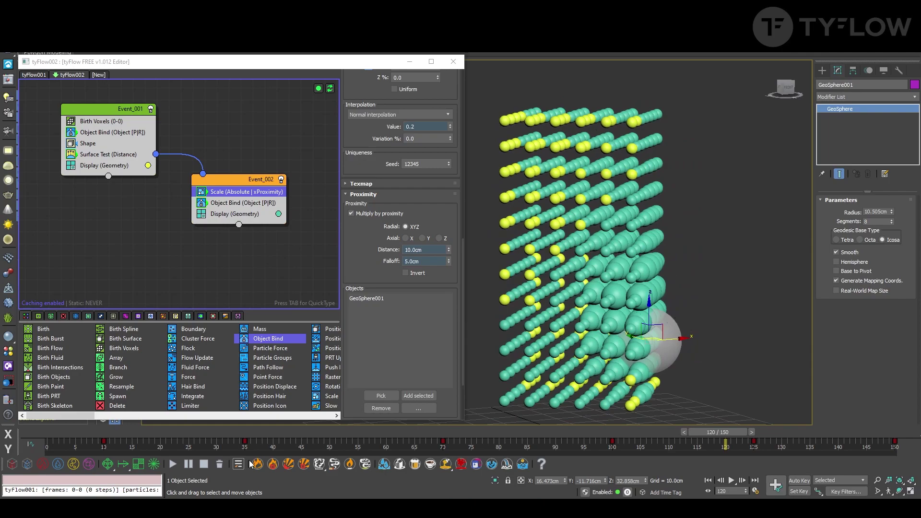
left_click_drag(245, 175, 221, 180)
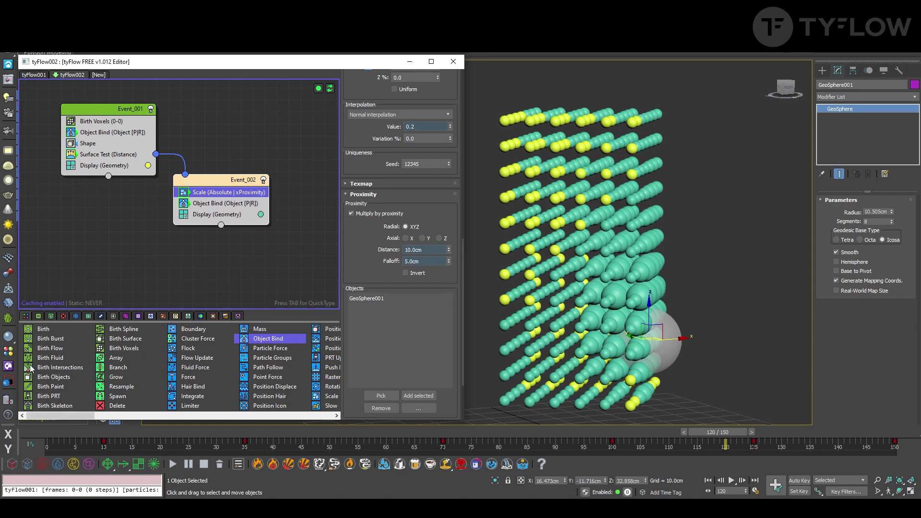
- Create a new event with a Birth Objects operator beside the existing events and add GeoSphere001 as its source object
left_click_drag(49, 377, 226, 181)
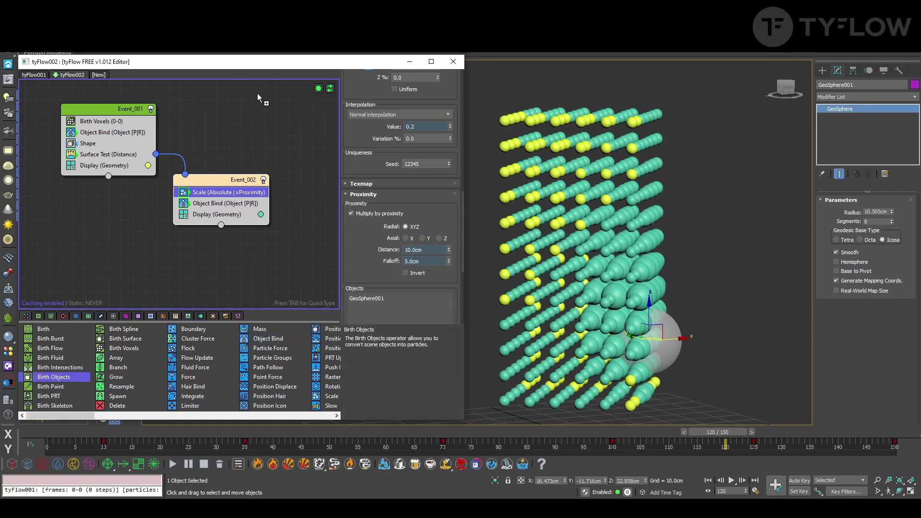
left_click_drag(257, 93, 230, 99)
left_click(380, 190)
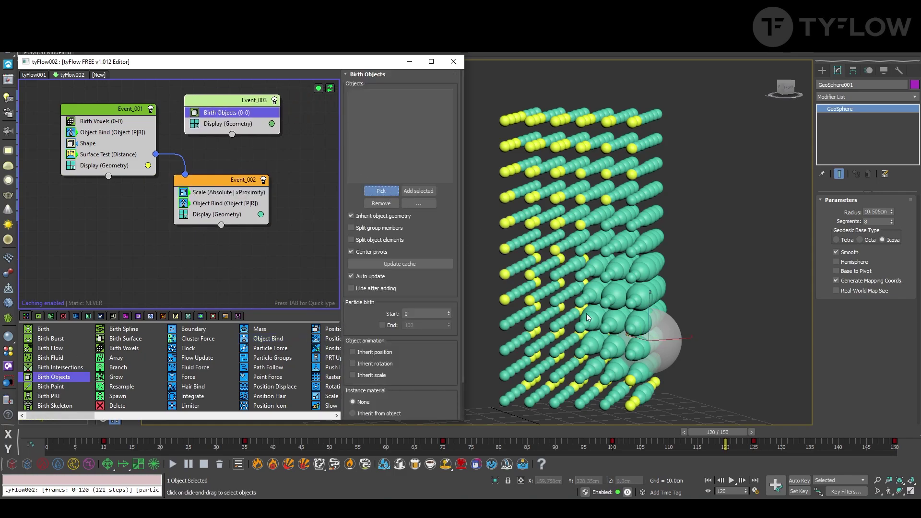
left_click(574, 291)
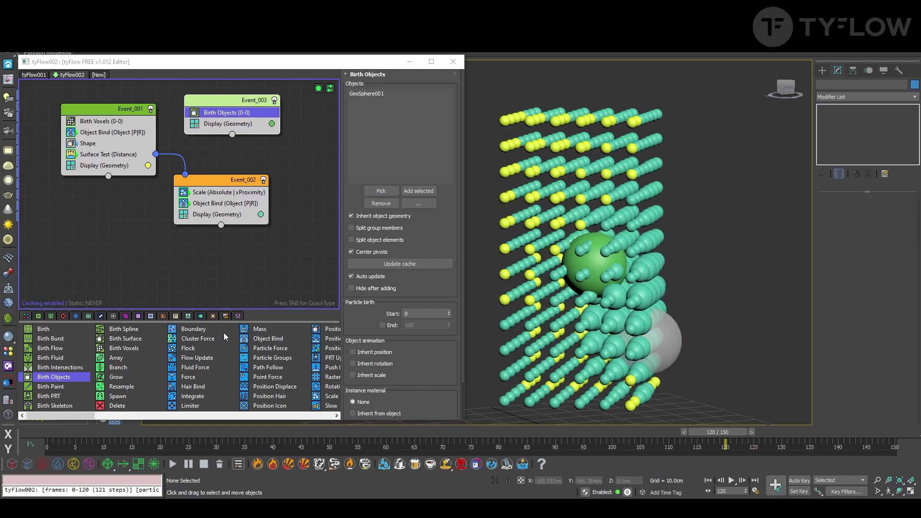
- Add an Object Bind operator below Birth Objects in Event_003 and assign GeoSphere001 as its bind object
left_click_drag(274, 341, 223, 124)
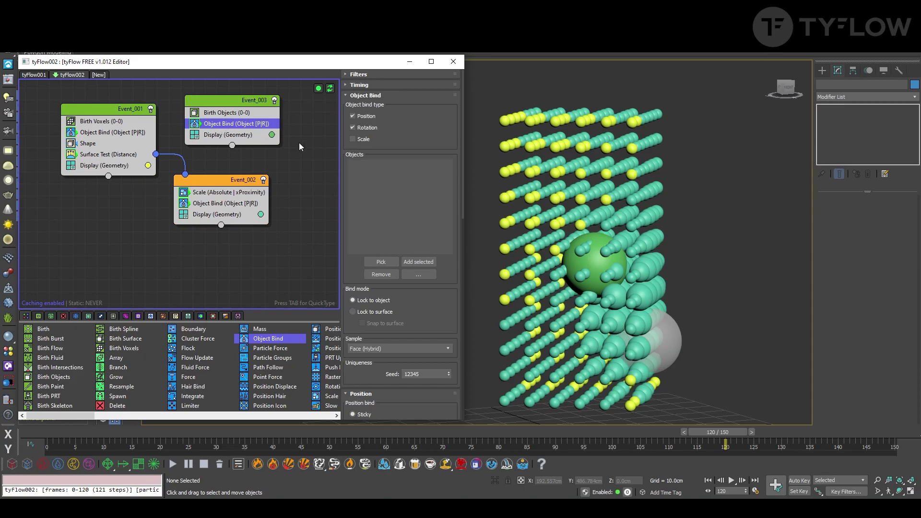
left_click(381, 263)
left_click(674, 344)
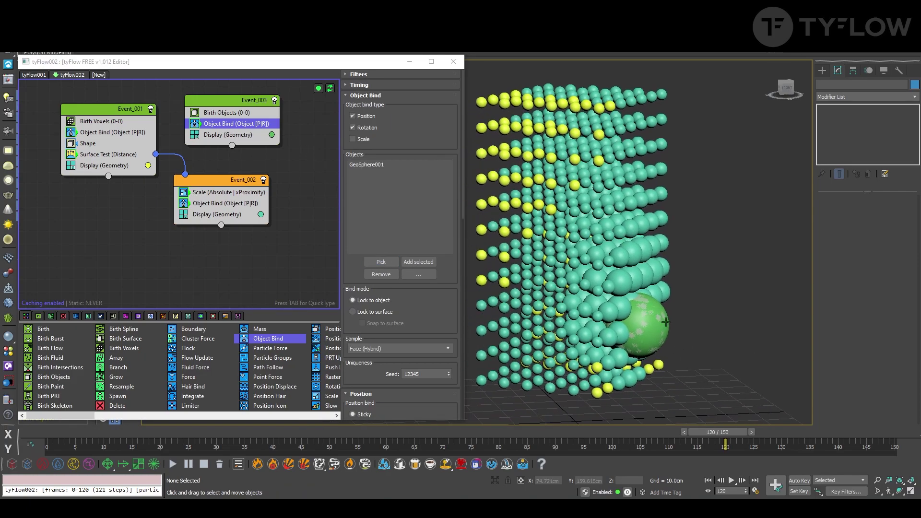
- Hide the original GeoSphere001 in the viewport
left_click(666, 332)
right_click(666, 331)
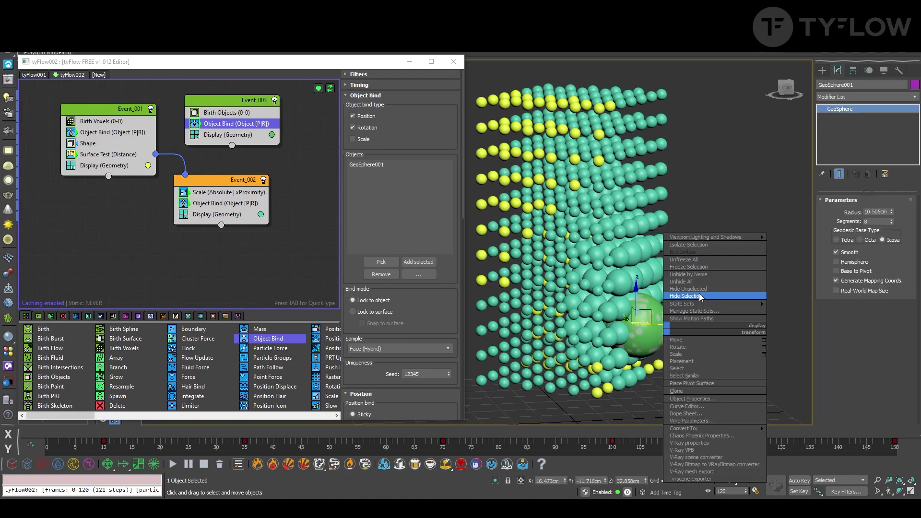
left_click(740, 187)
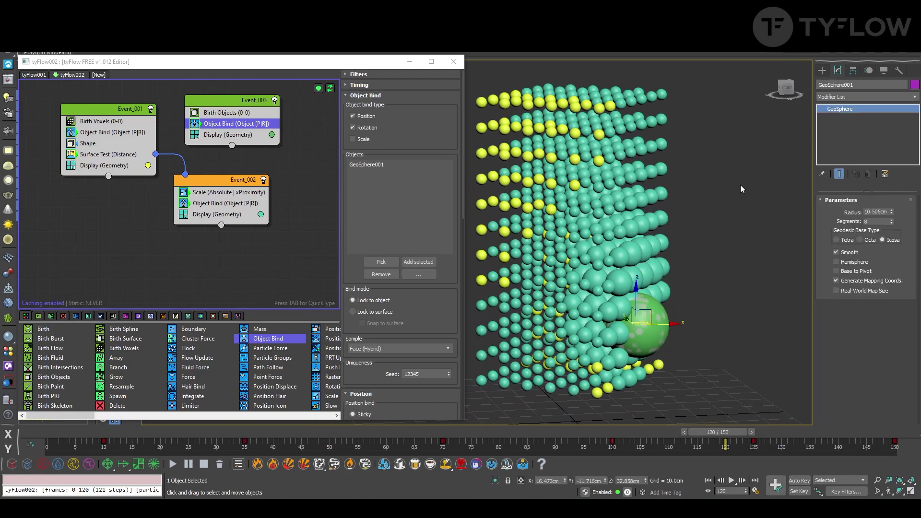
right_click(651, 317)
left_click(674, 285)
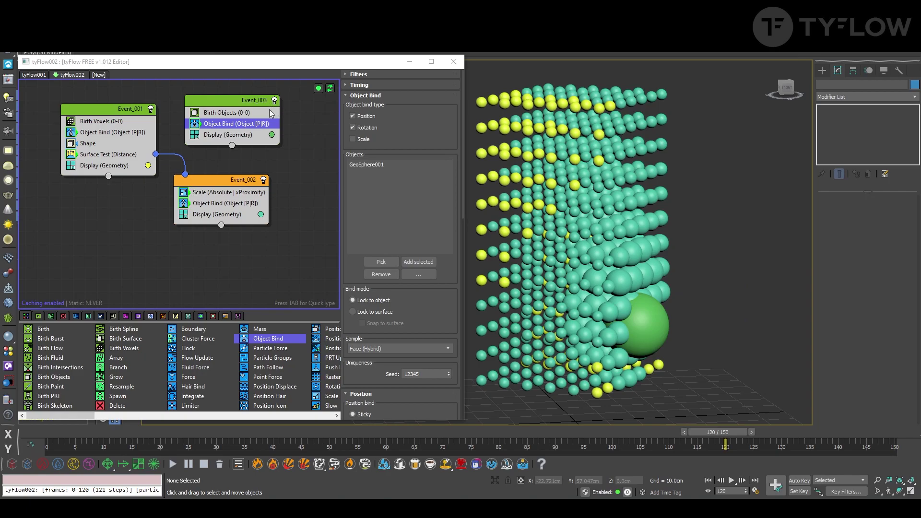
- Set the display color of Event_003 to magenta
left_click(271, 137)
left_click_drag(305, 176, 292, 171)
left_click(356, 173)
left_click_drag(356, 177, 348, 167)
left_click(446, 248)
middle_click_drag(684, 350, 714, 340, "alt")
- Compare Event_003 with its Display operator on and off, scrub to frame 125, and leave that operator disabled
left_click(194, 135)
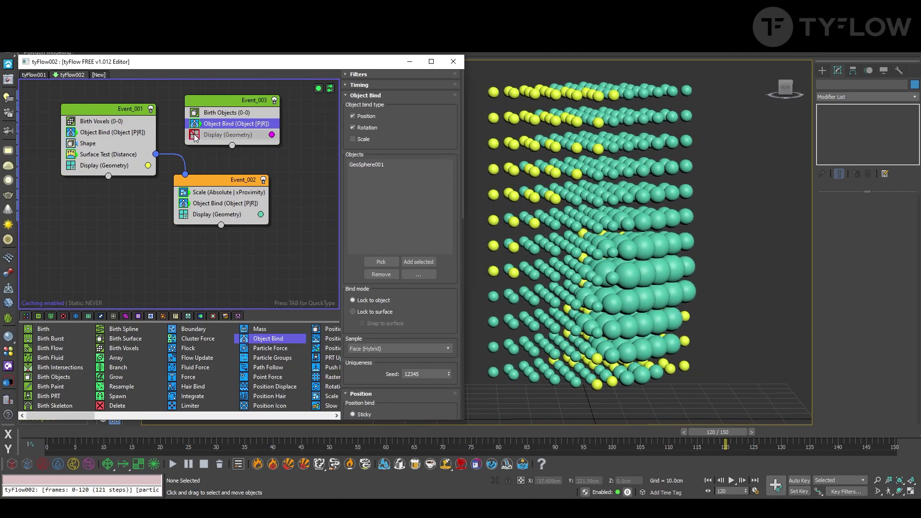
left_click(194, 134)
left_click_drag(110, 440, 754, 439)
left_click(194, 136)
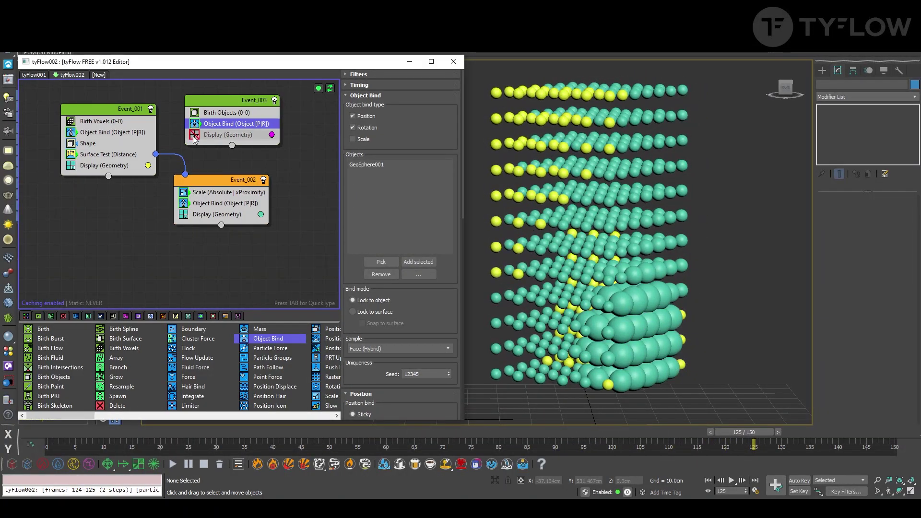
left_click(194, 136)
left_click(194, 136)
- Add a Particle Groups operator to Event_003 and assign its particles to simulation group 1
left_click(207, 102)
key("Tab")
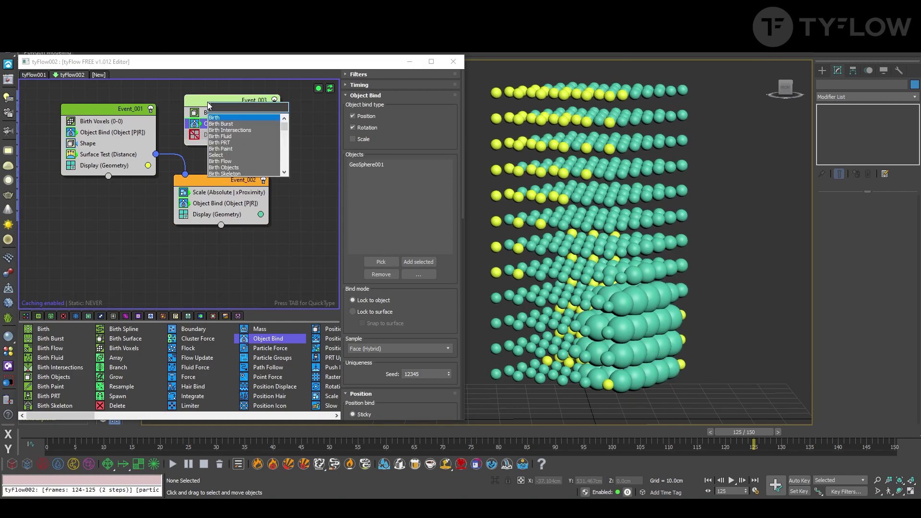
type("part")
left_click(243, 136)
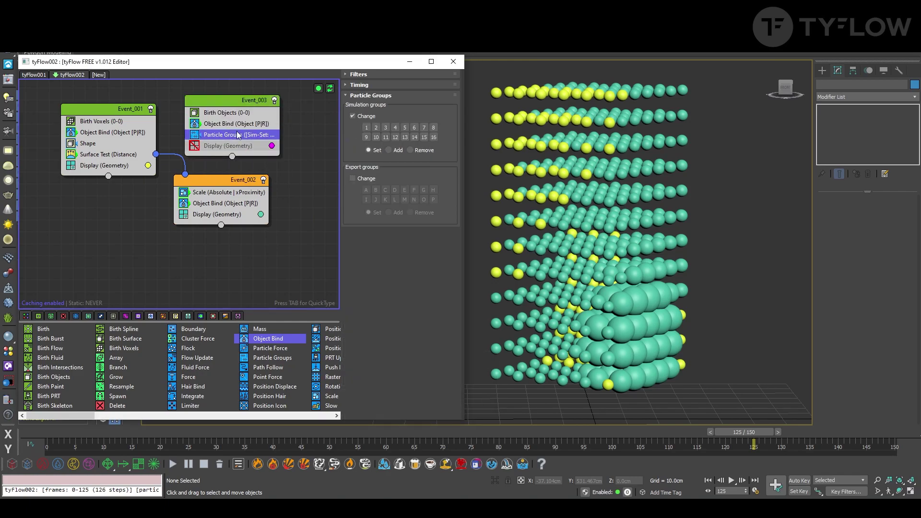
left_click(366, 127)
- Set the display colors of Event_001 and Event_002 to light grey
left_click(104, 165)
left_click(148, 165)
left_click(325, 278)
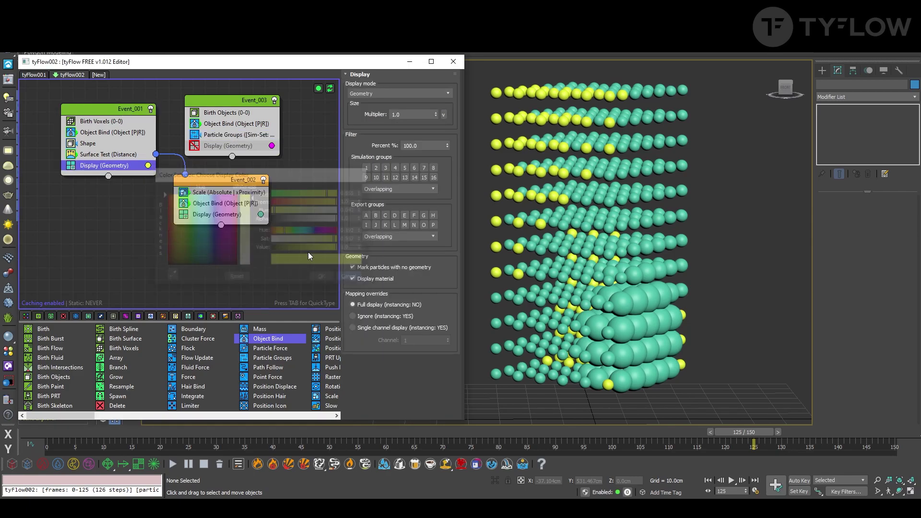
left_click(148, 165)
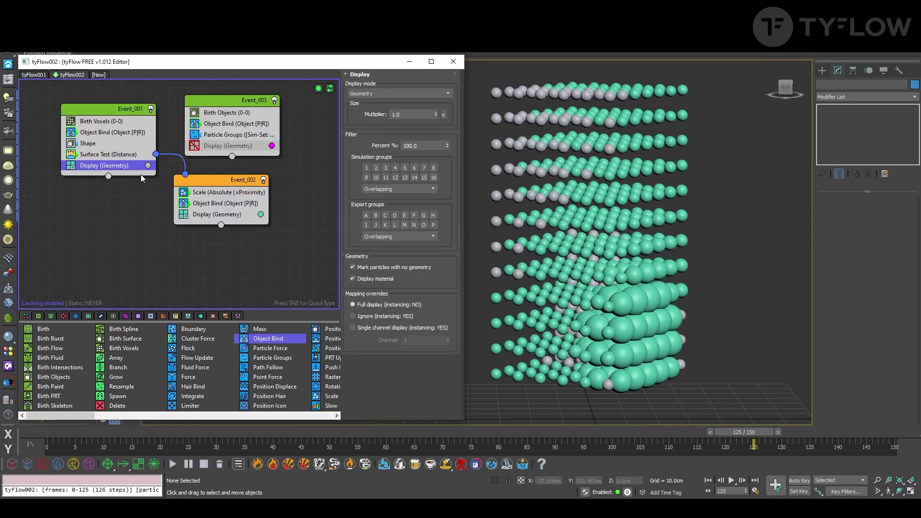
- Add a Particle Bind operator below Birth Voxels in Event_001 and enable Show bindings
left_click(101, 112)
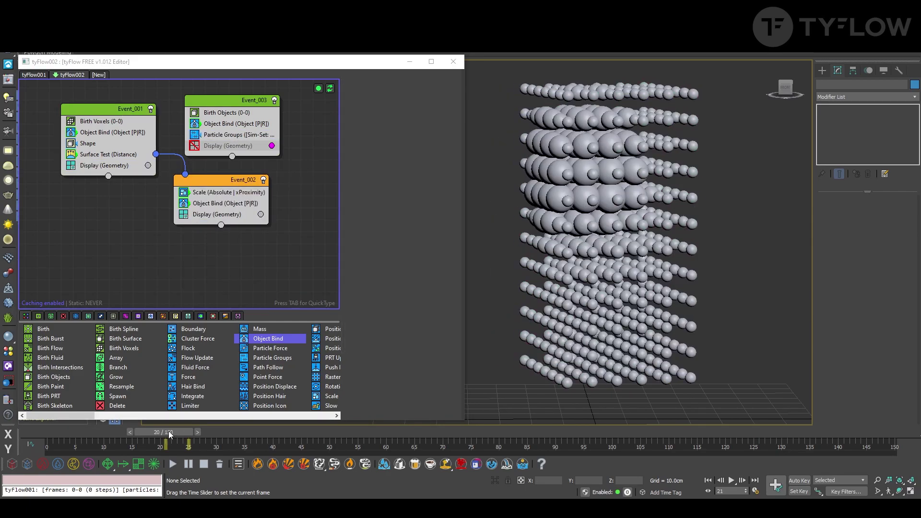
key("Tab")
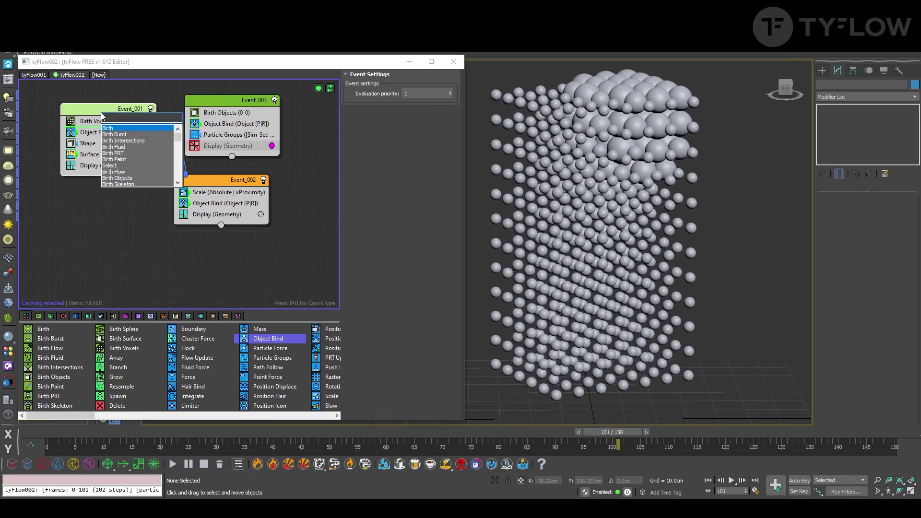
type("pa")
left_click(139, 128)
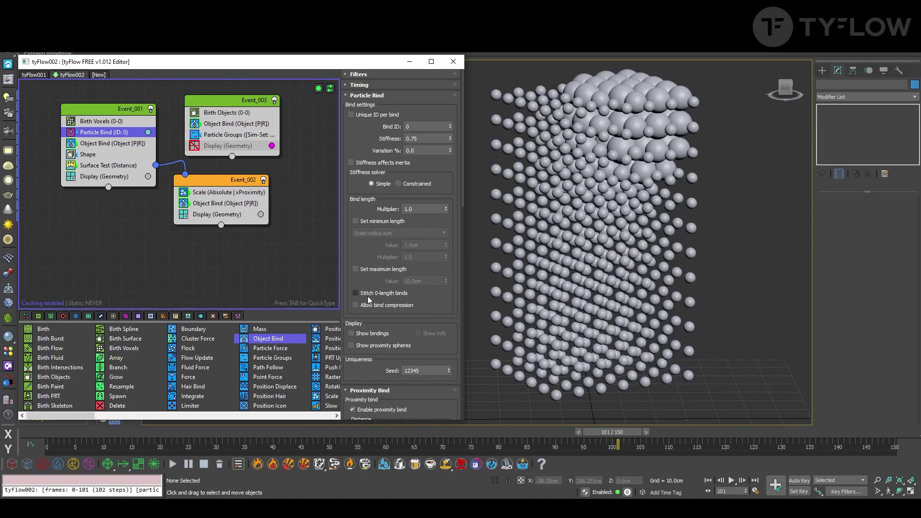
left_click(374, 334)
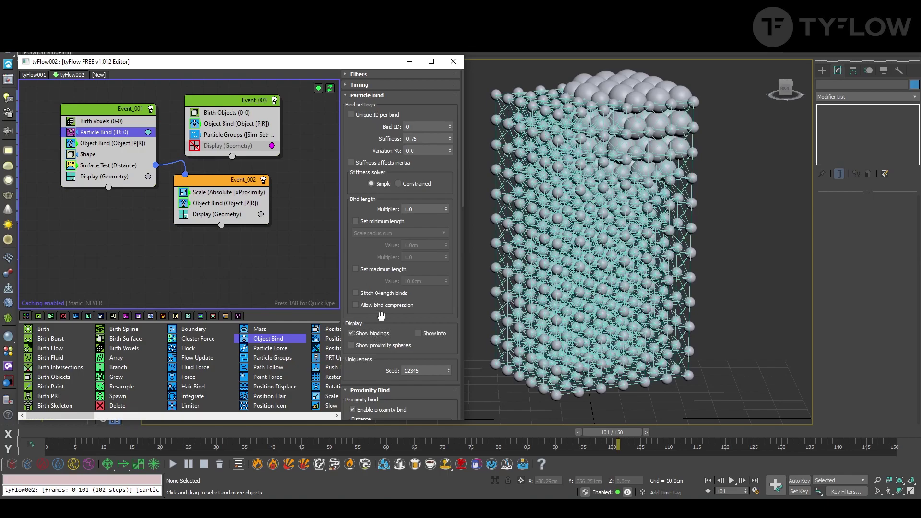
- Shift Event_003 slightly away from Event_001 and restrict the Particle Bind operator's proximity binding to simulation group 1
left_click_drag(361, 282, 365, 266)
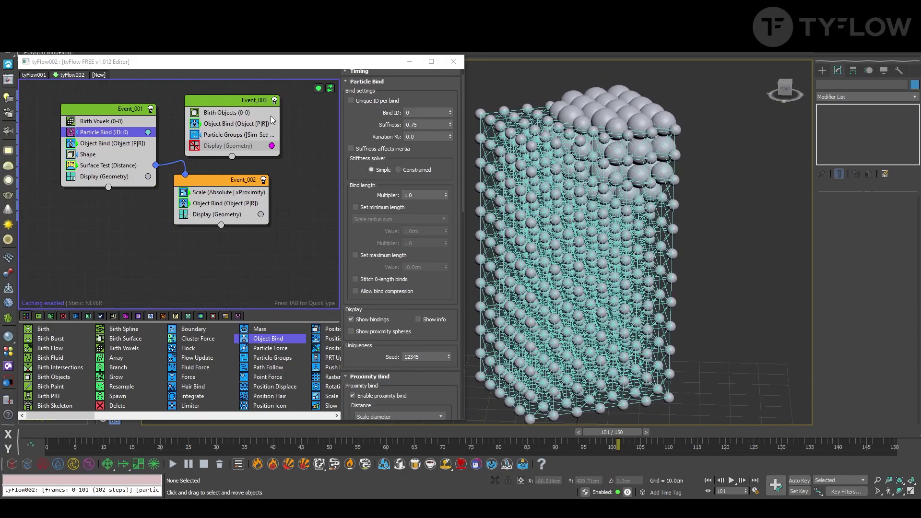
left_click_drag(273, 114, 280, 113)
left_click(125, 134)
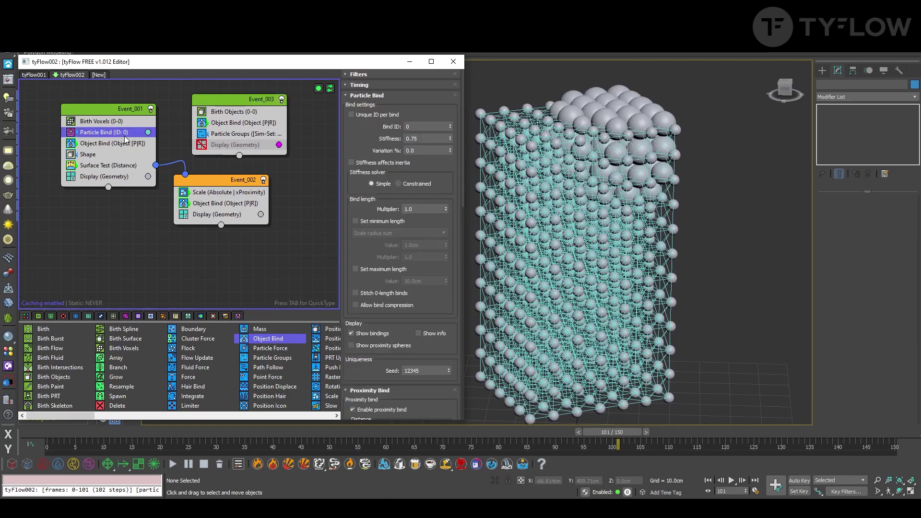
left_click(229, 134)
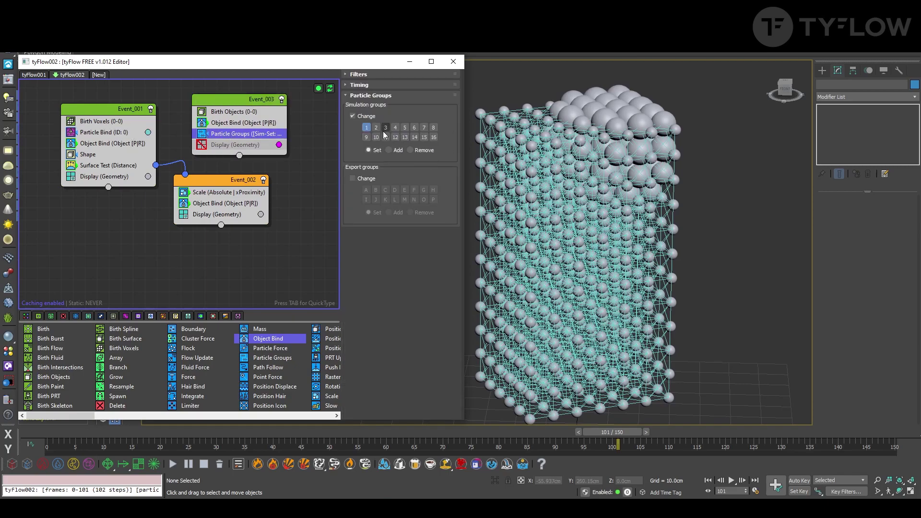
left_click(126, 134)
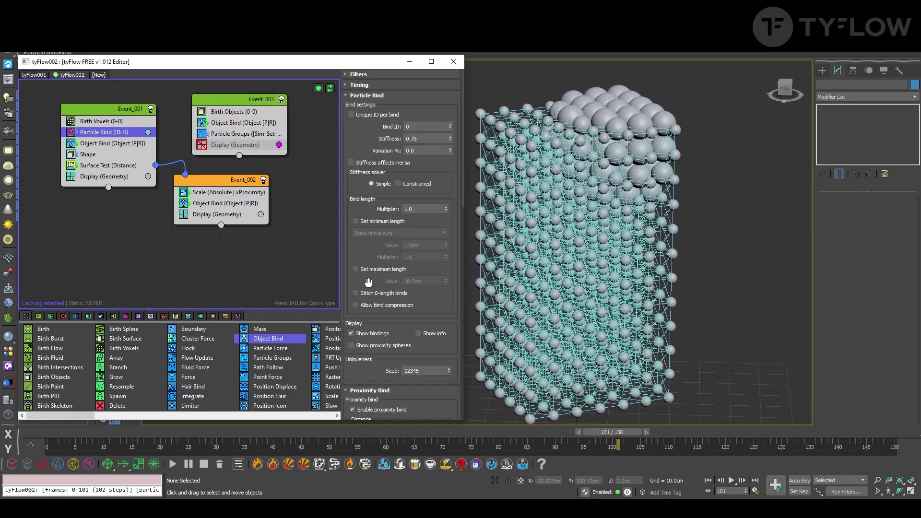
left_click_drag(369, 283, 370, 65)
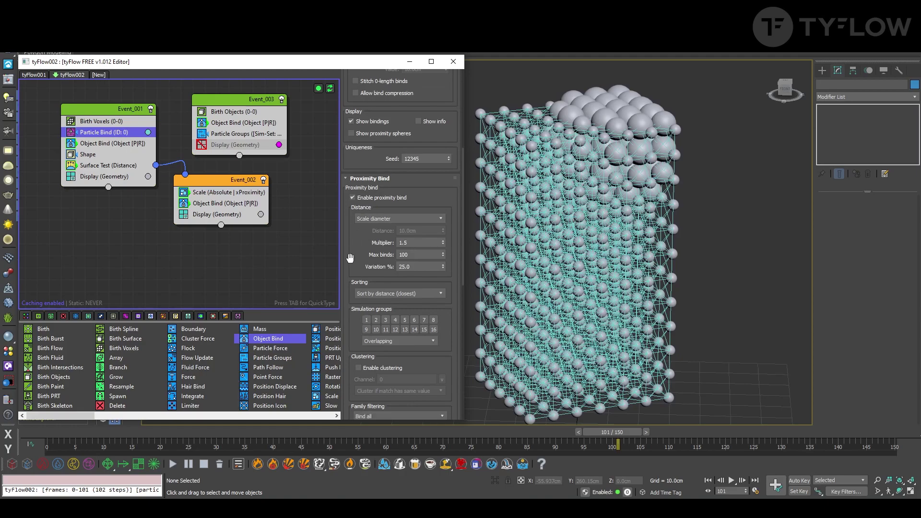
left_click(367, 320)
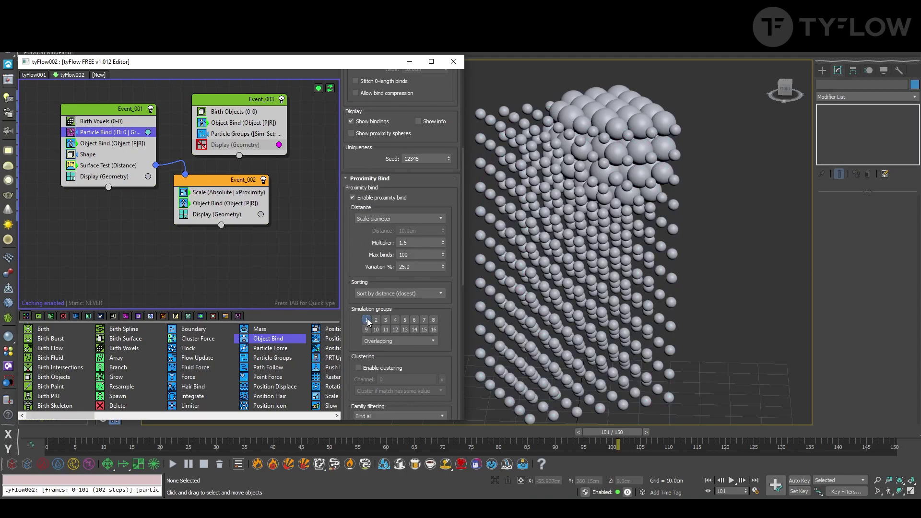
- Set the Particle Bind operator's proximity distance mode to Absolute with a distance of 1000 cm
left_click(416, 221)
left_click(410, 229)
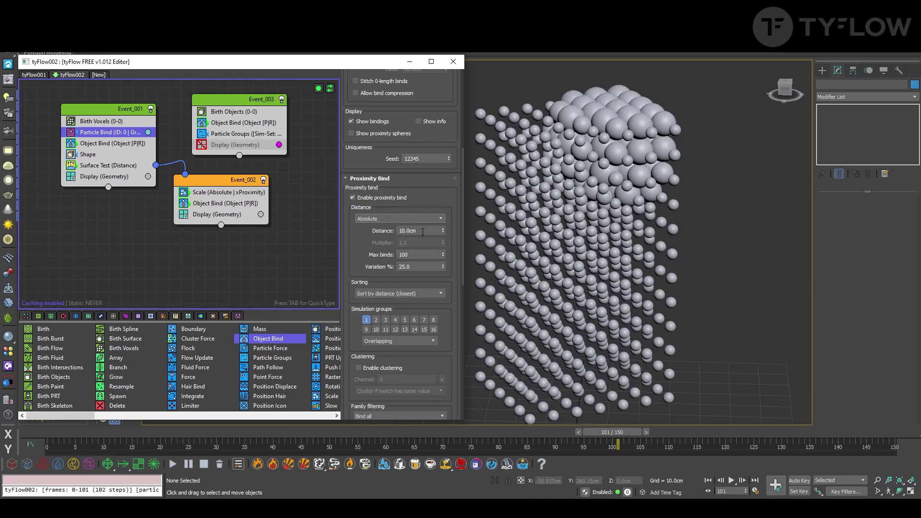
left_click(418, 231)
type("1000")
key("Return")
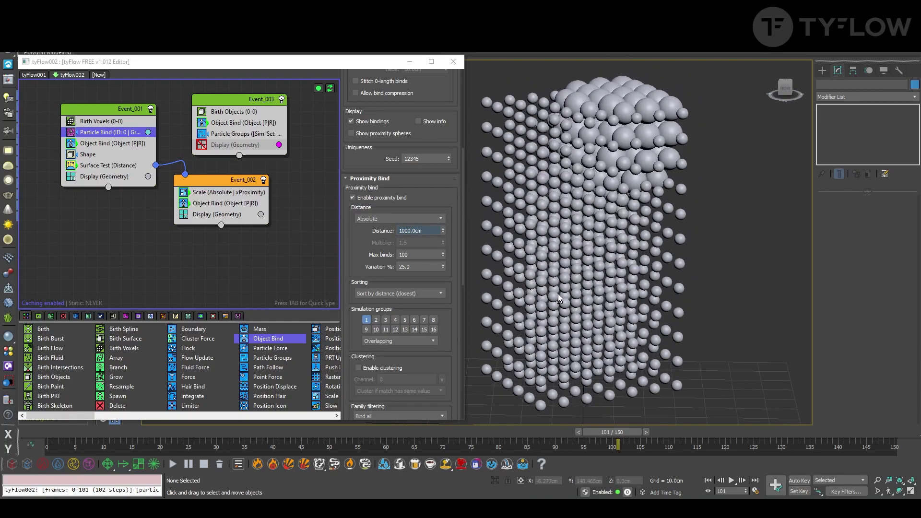
- Change the timing mode of the Particle Bind operator and scrub the timeline to frame 56 to review the bindings
right_click(70, 136)
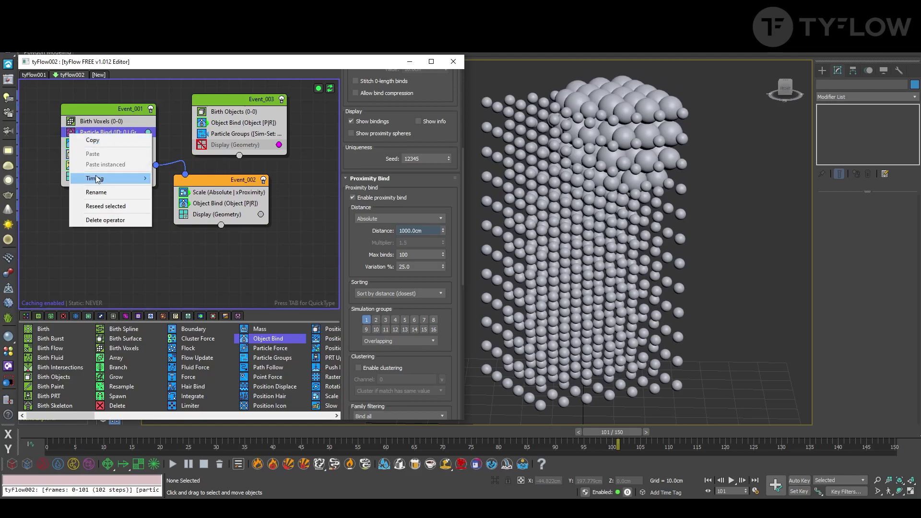
mouse_move(99, 178)
left_click(181, 200)
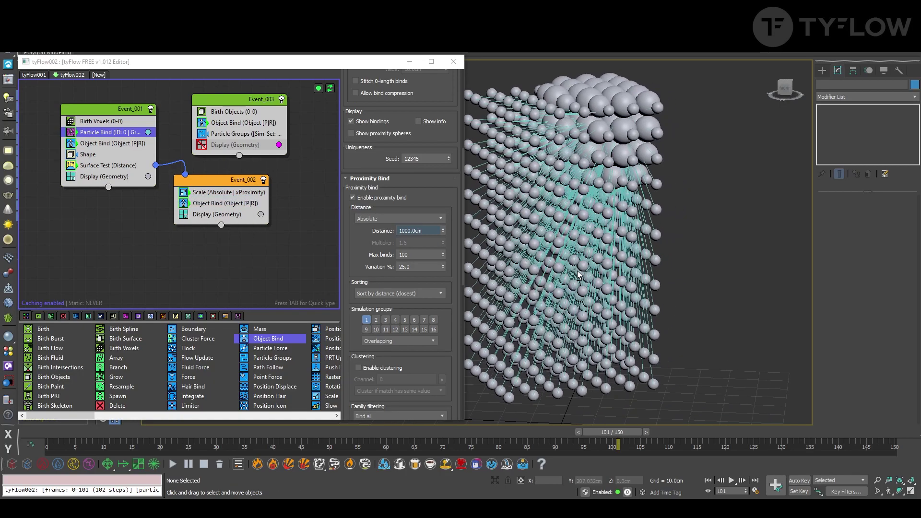
left_click(106, 431)
left_click_drag(105, 431, 365, 427)
middle_click_drag(561, 322, 714, 323, "alt")
- Turn off Show bindings for the Particle Bind operator and add a Spline Paths operator to Event_001
scroll(371, 194, "up", 3)
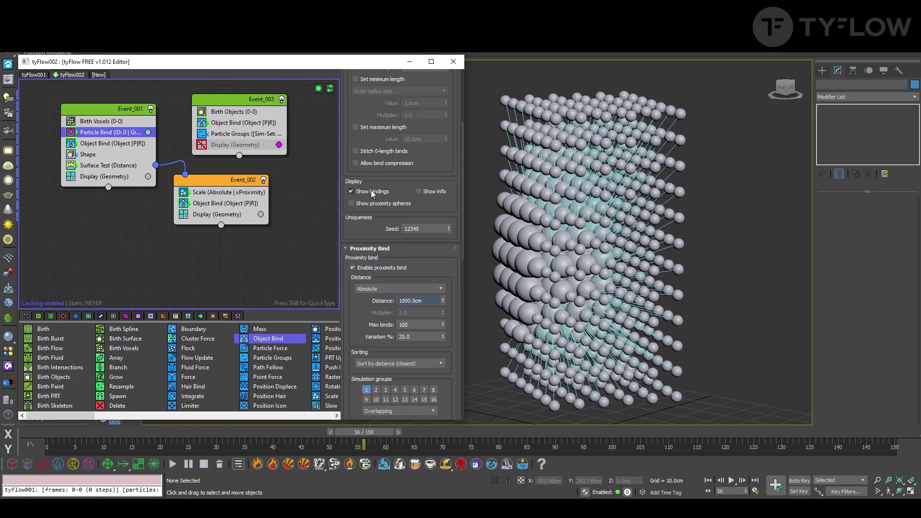
left_click(351, 191)
left_click_drag(128, 114, 122, 111)
key("Tab")
type("sp")
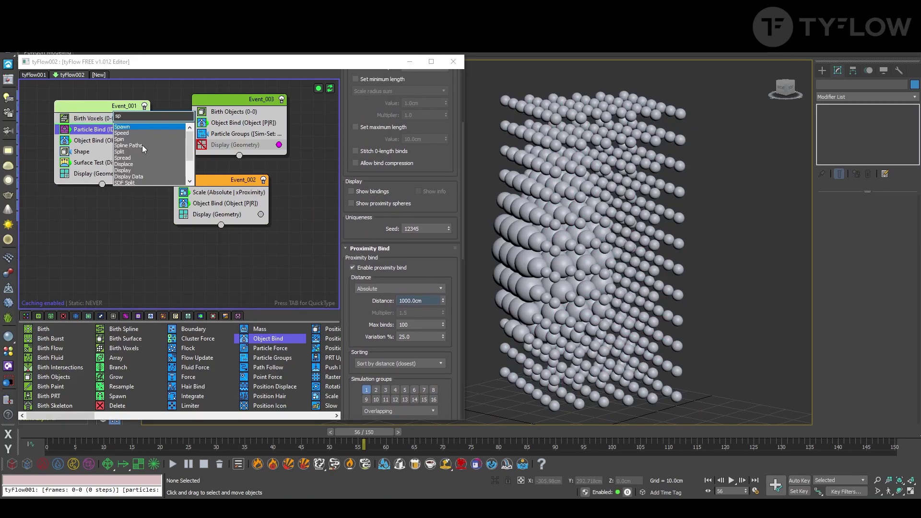
left_click(148, 145)
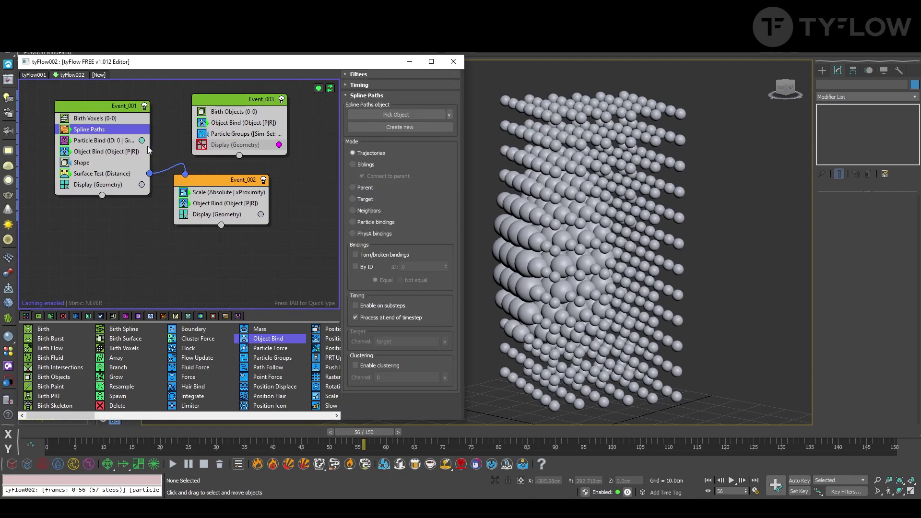
- Create a new tySplines object for Spline Paths, set its mode to Particle bindings, and scrub the timeline to review the splines
left_click(400, 127)
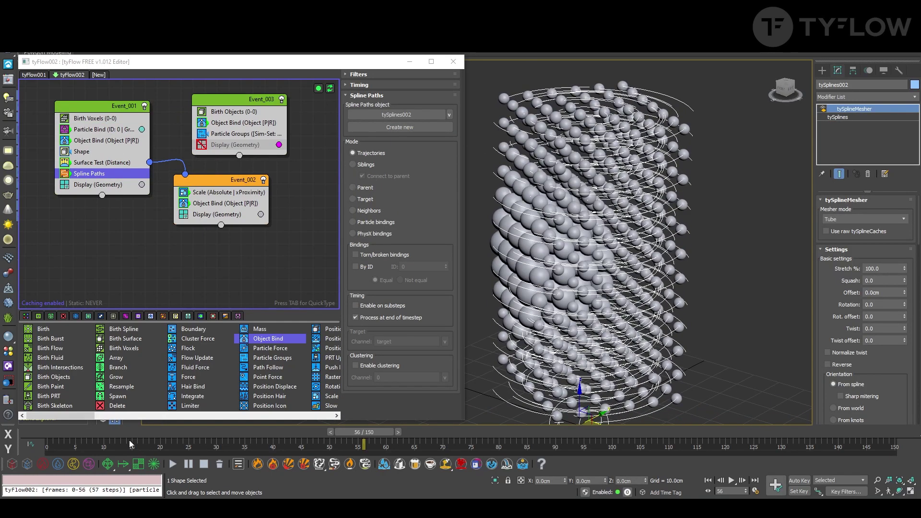
left_click_drag(128, 433, 430, 432)
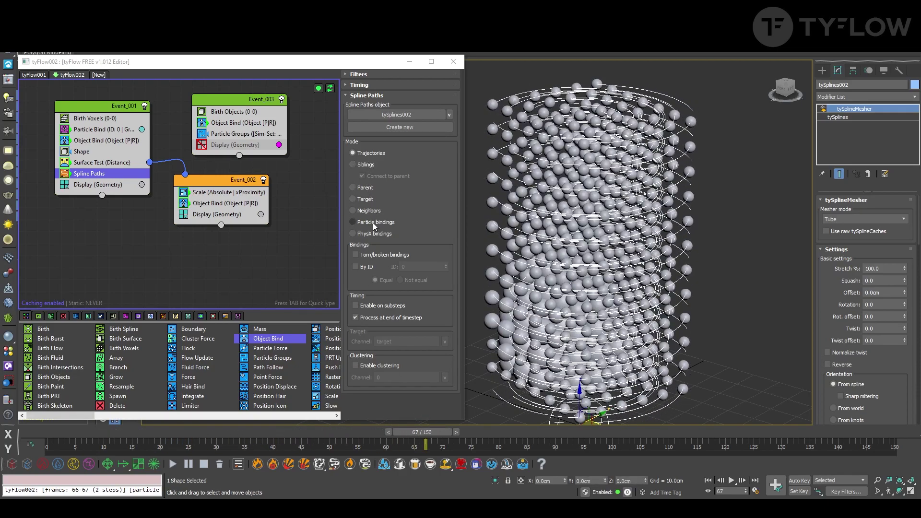
left_click(354, 222)
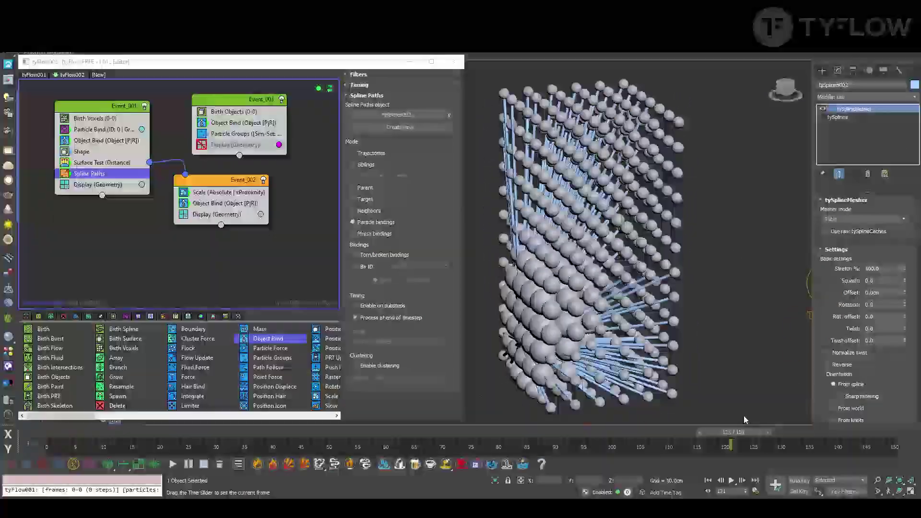
left_click_drag(744, 420, 230, 422)
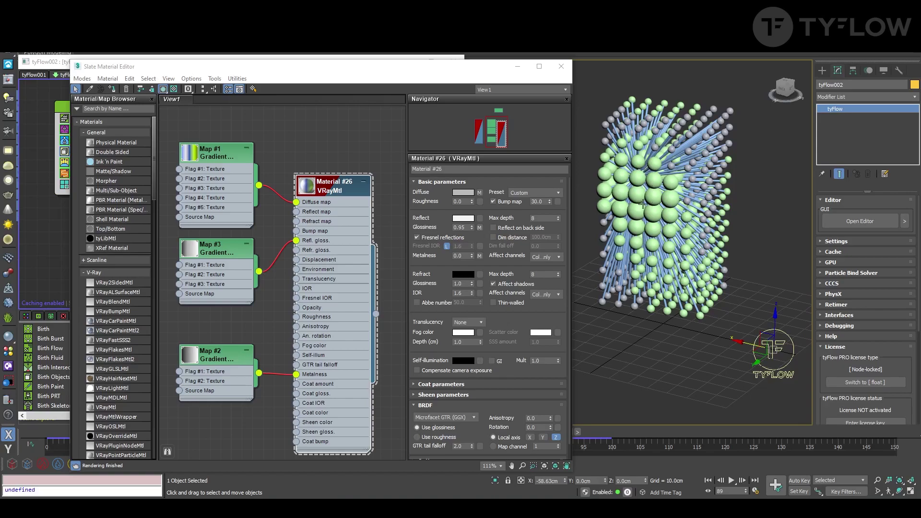
scroll(656, 170, "up", 4)
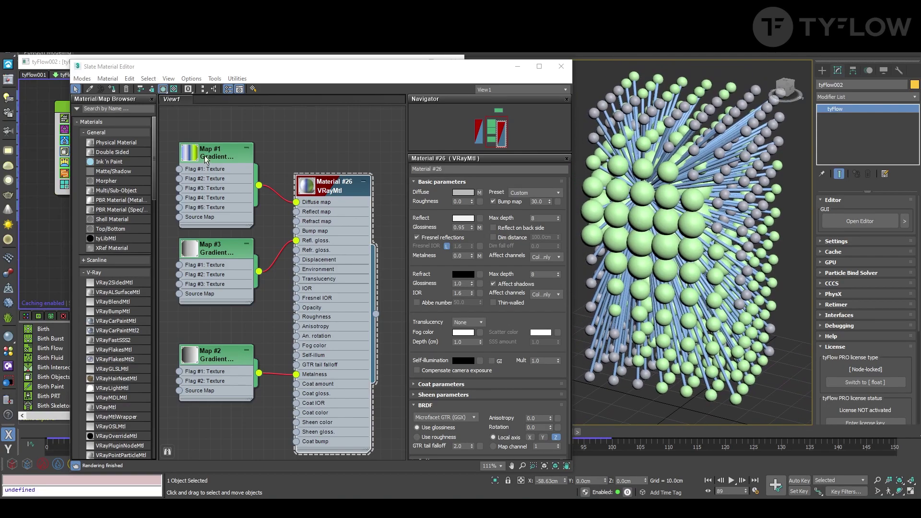
- Inspect the gradient ramp maps feeding Material #26 and assign that VRayMtl to the tyFlow particles in the viewport
double_click(205, 152)
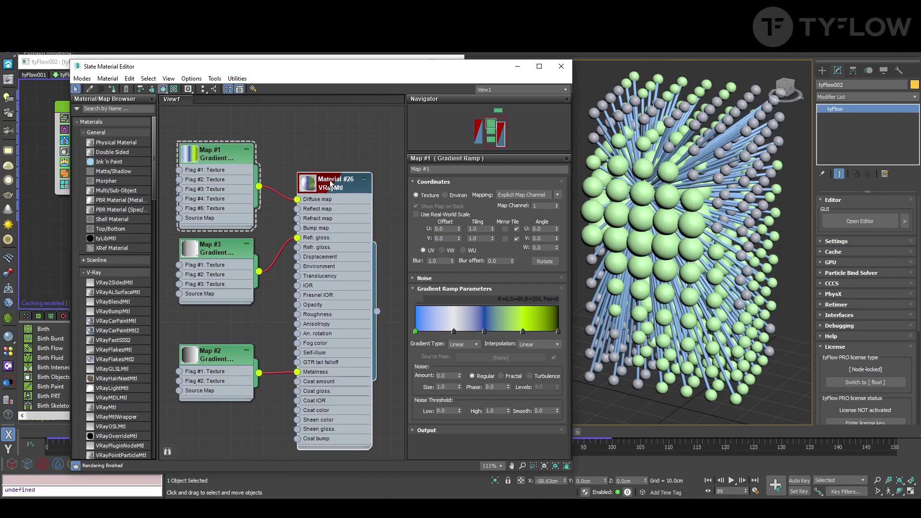
double_click(218, 253)
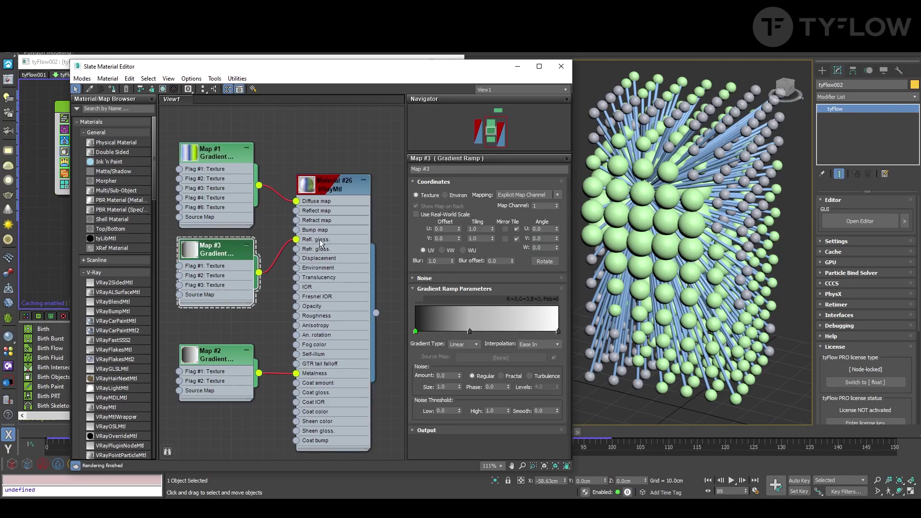
double_click(222, 157)
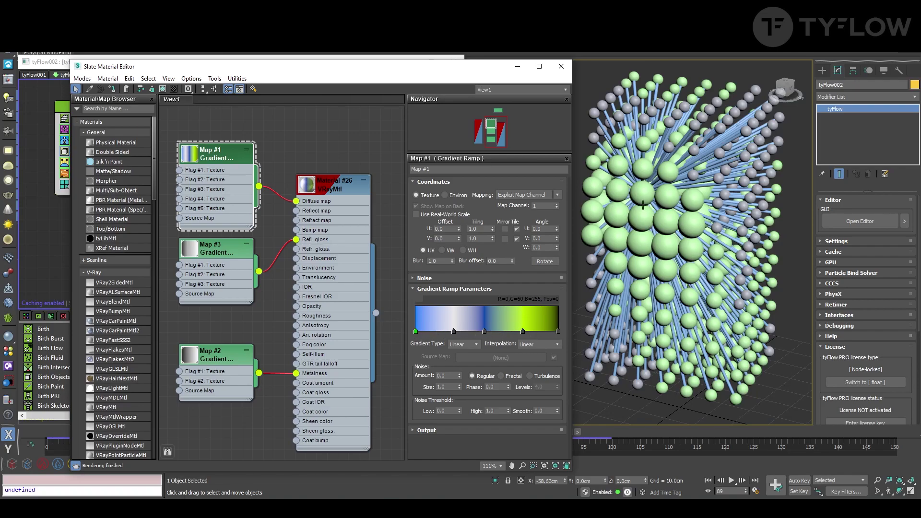
scroll(737, 271, "down", 5)
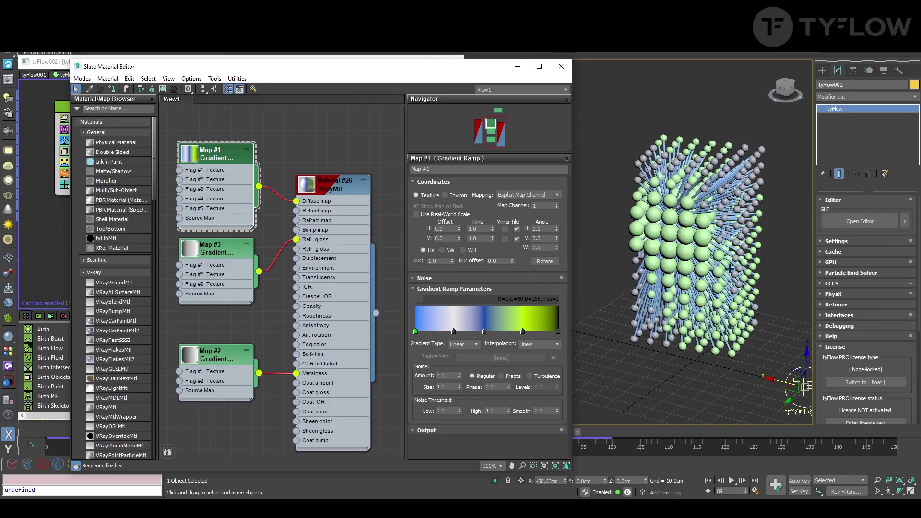
middle_click_drag(737, 271, 698, 242)
left_click_drag(377, 312, 672, 254)
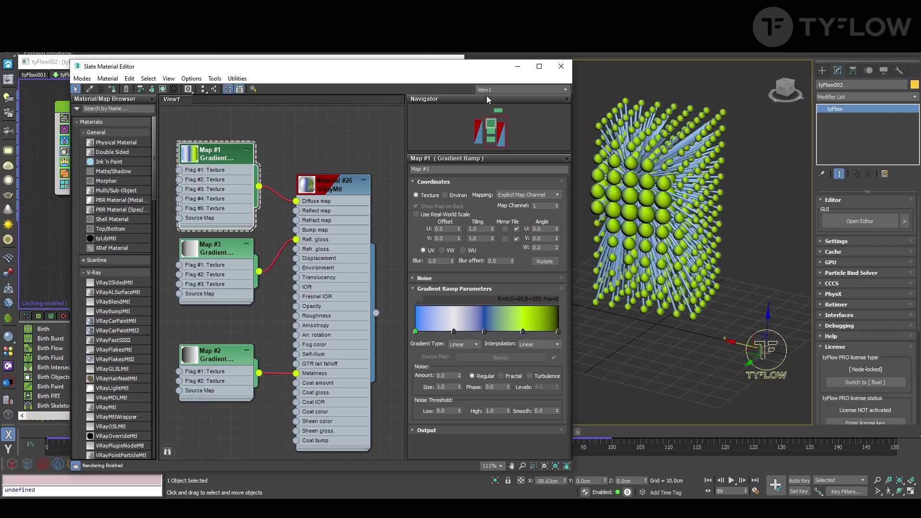
left_click(561, 66)
scroll(650, 160, "up", 3)
middle_click_drag(649, 182, 626, 194)
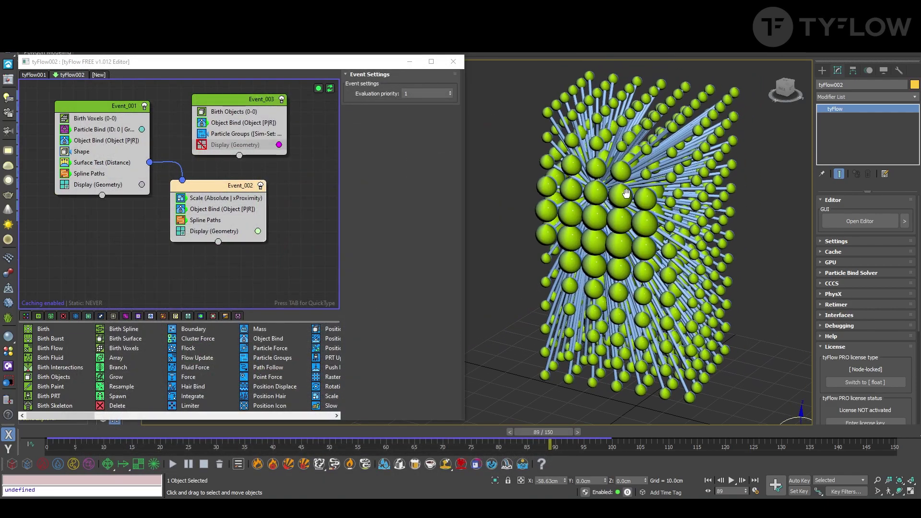
- Add a Custom Properties operator below Birth Voxels in Event_001 and change its timing mode
left_click(112, 118)
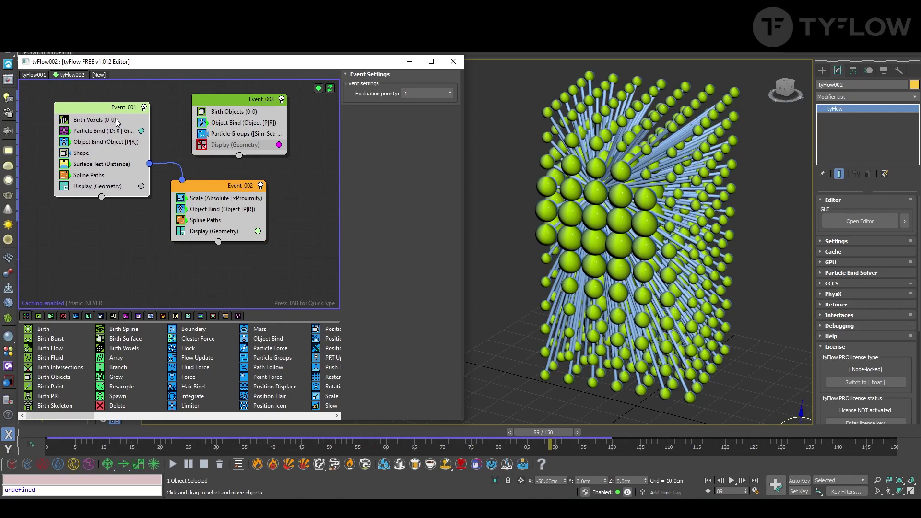
key("Tab")
type("cu")
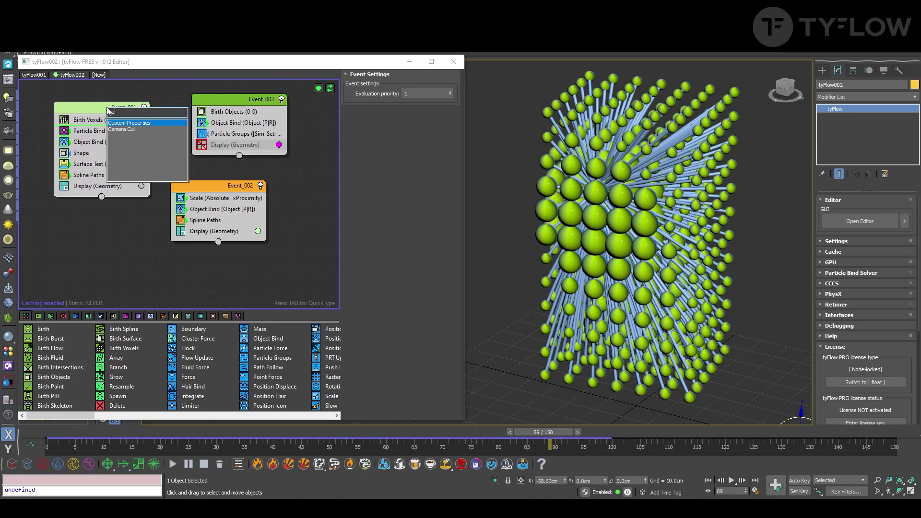
left_click(140, 123)
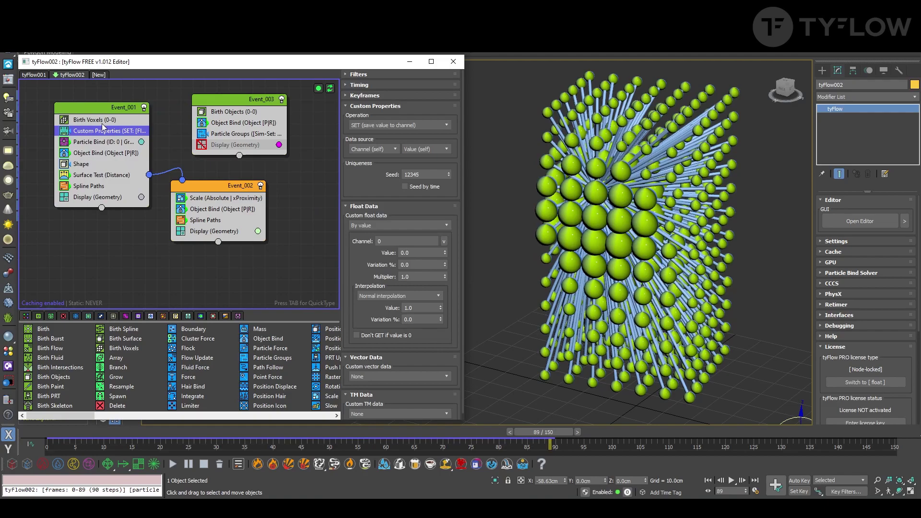
right_click(65, 131)
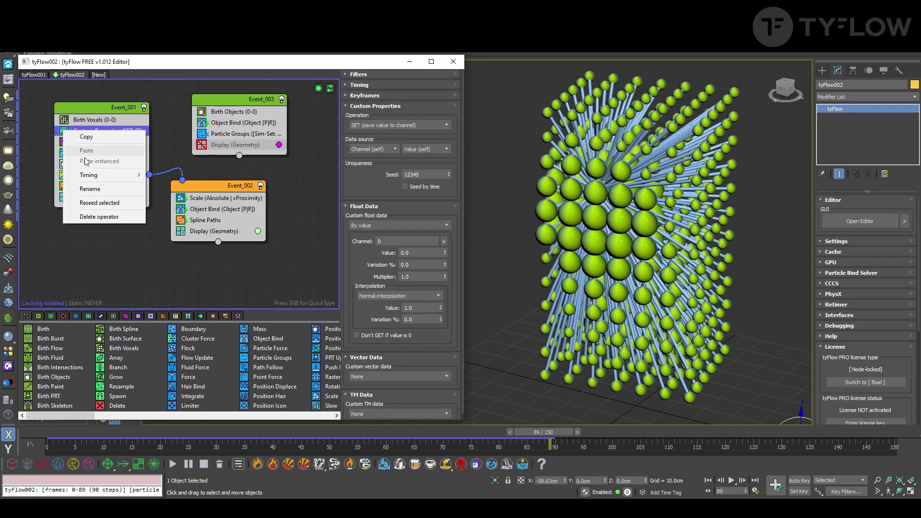
mouse_move(94, 177)
left_click(190, 196)
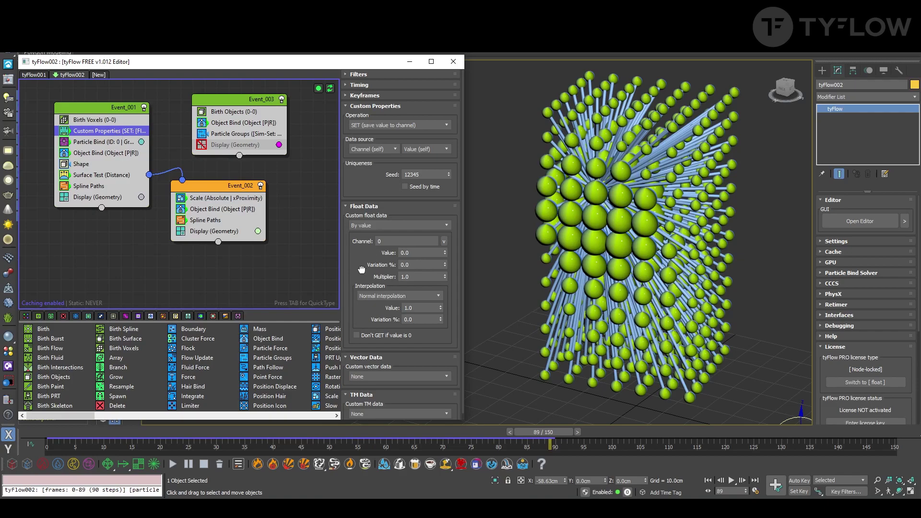
- Set the Custom Properties float data to Scale magnitude and name its channel Scale
scroll(364, 277, "down", 1)
left_click(376, 218)
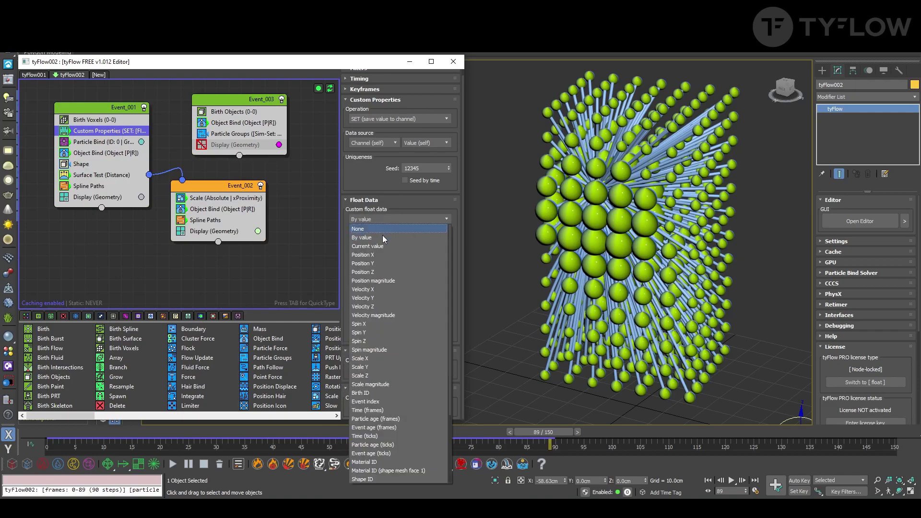
left_click(397, 385)
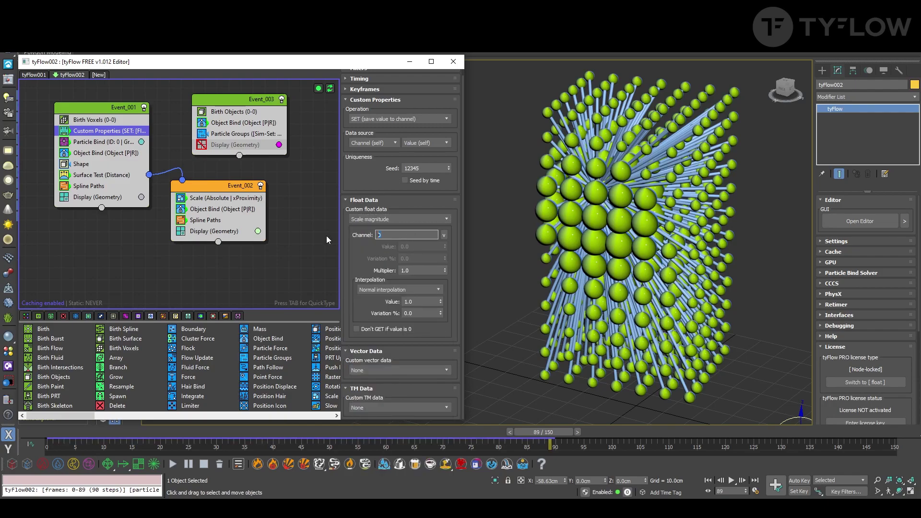
type("Scale")
left_click(106, 109)
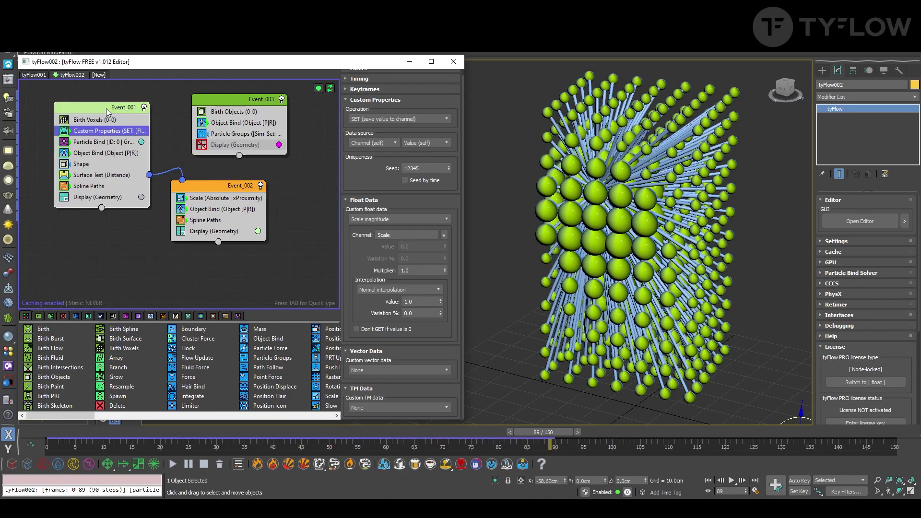
- Add a Mapping operator below Custom Properties in Event_001, using mapping from custom float with the Scale channel
left_click_drag(74, 416, 142, 416)
left_click_drag(84, 140, 90, 143)
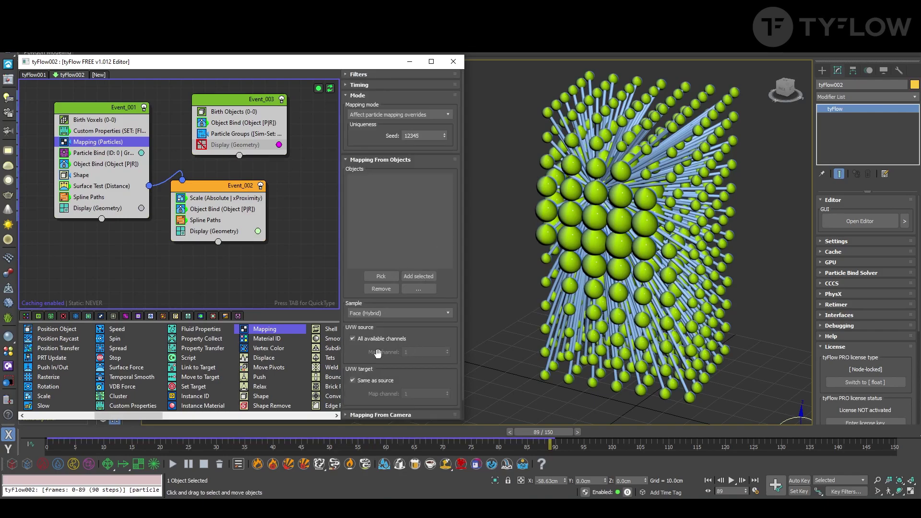
left_click_drag(376, 355, 377, 208)
left_click(393, 406)
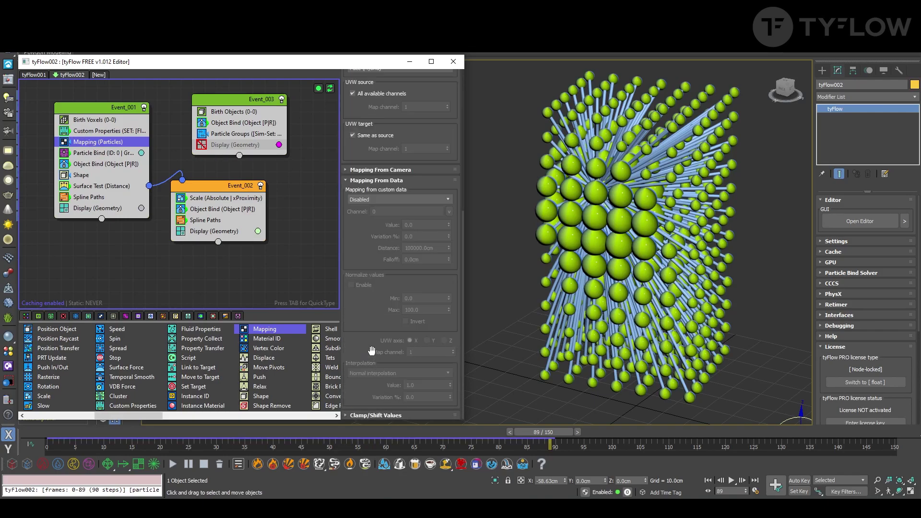
left_click(375, 198)
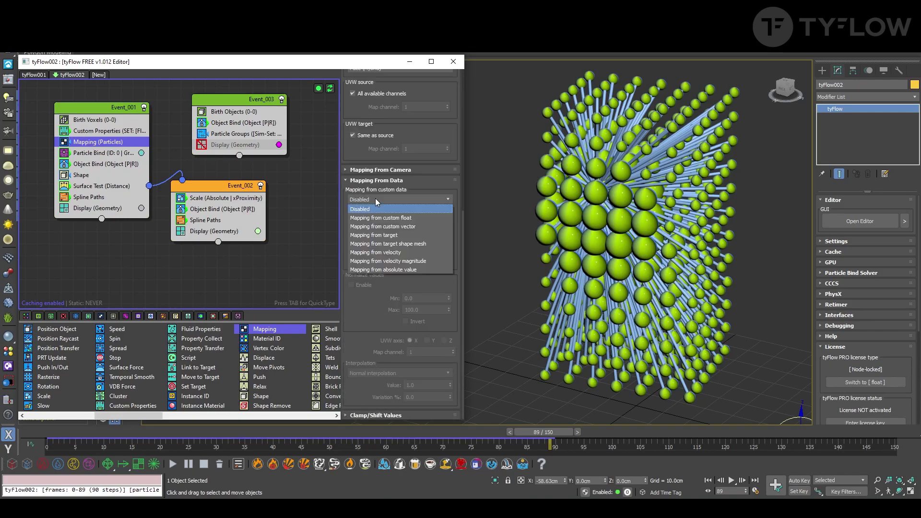
left_click(410, 217)
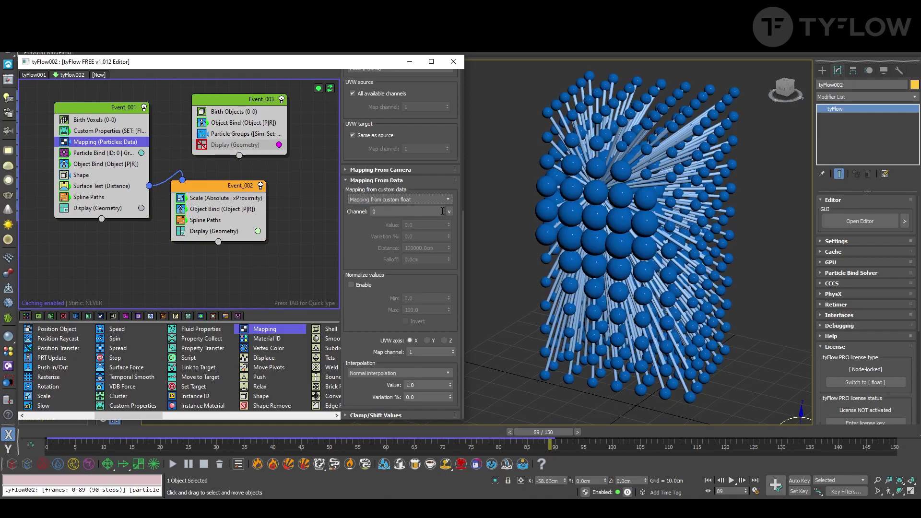
left_click(450, 213)
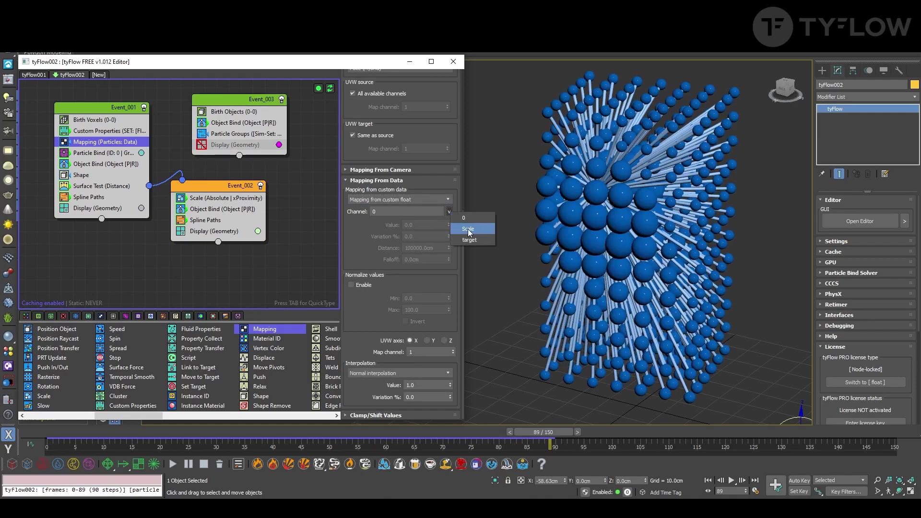
left_click(475, 229)
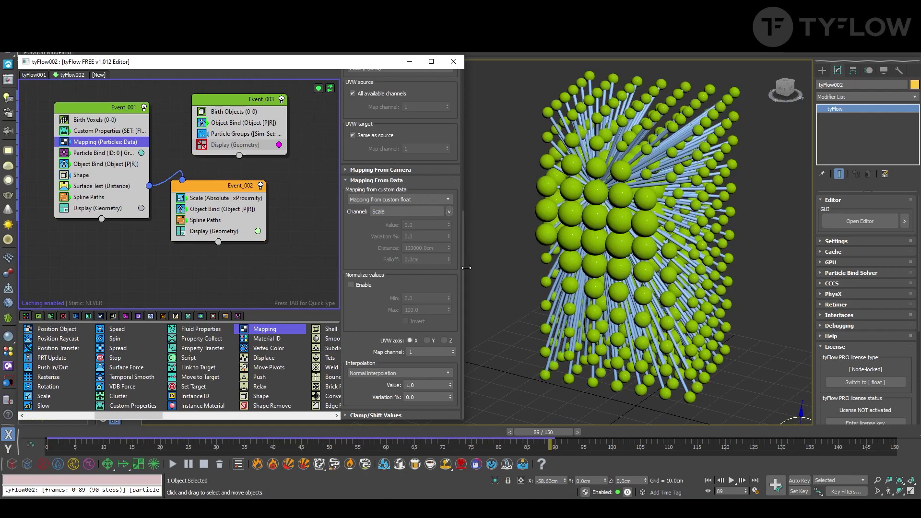
- Scrub the timeline to review the mapping and copy the Custom Properties and Mapping operators from Event_001 into Event_002
left_click_drag(71, 437, 527, 436)
left_click(102, 134, "ctrl")
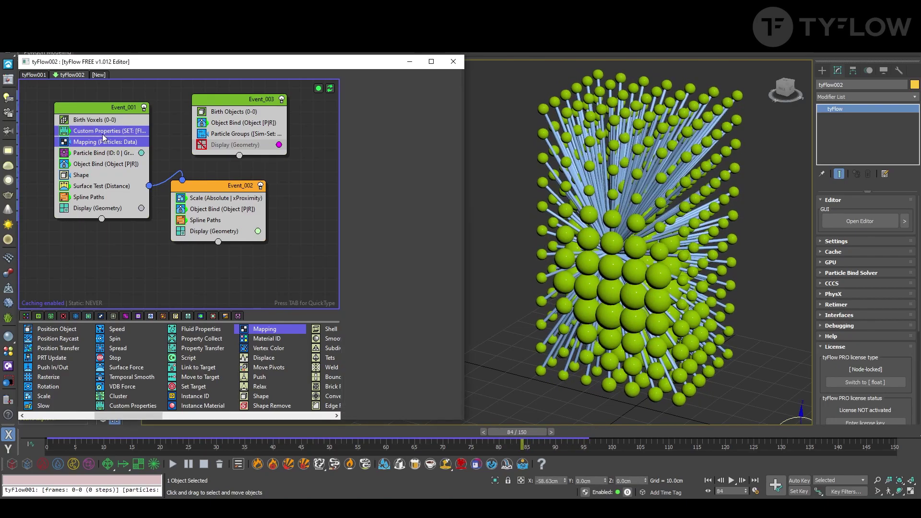
left_click_drag(99, 135, 229, 204)
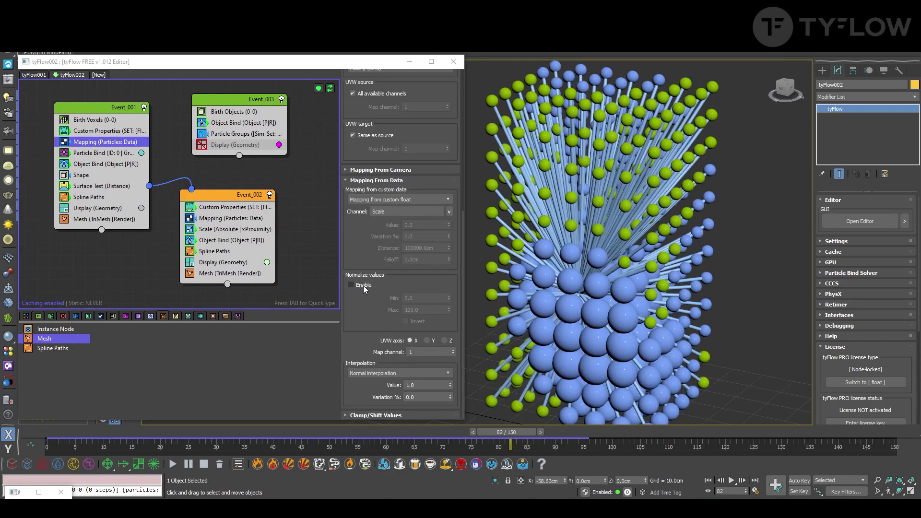
- Enable value normalization for the Mapping operator in Event_001 and set its maximum to 20
left_click(363, 286)
left_click_drag(423, 309, 346, 295)
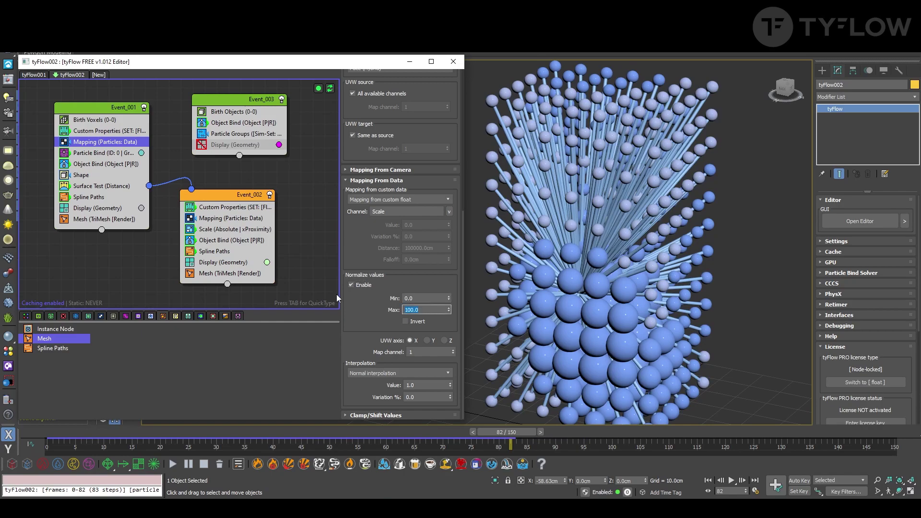
type("20")
key("Return")
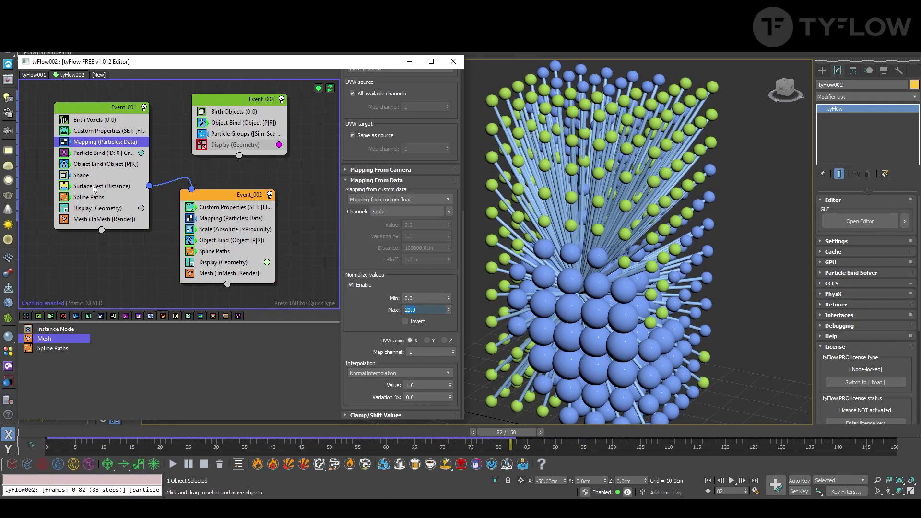
- Replace the Mapping operator in Event_002 with a copy of the one from Event_001
left_click(218, 218)
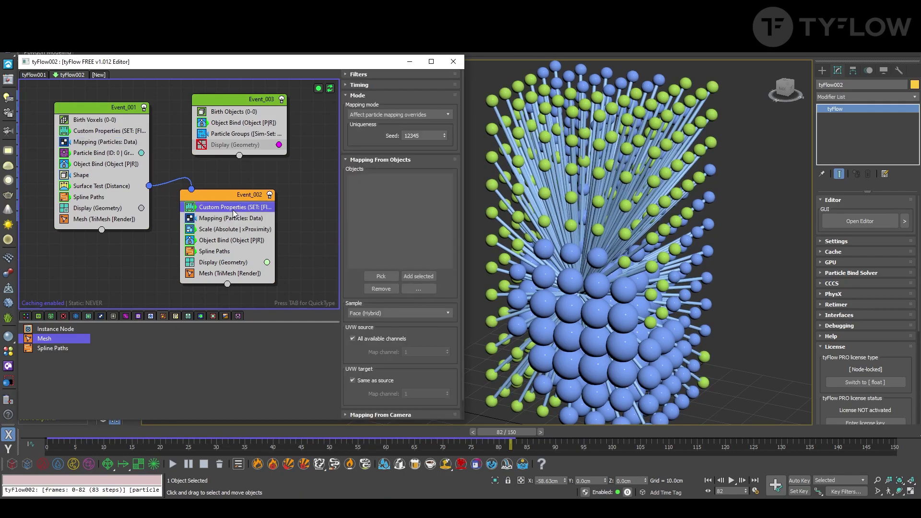
key("Delete")
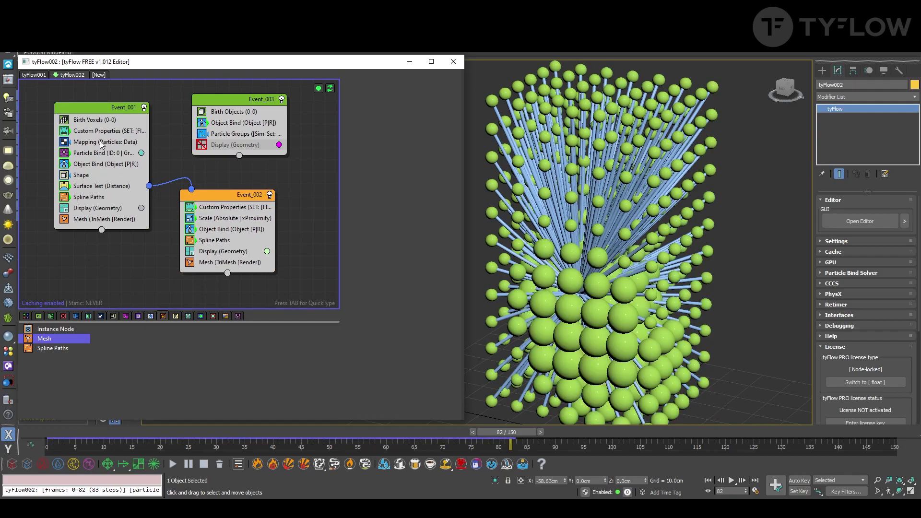
left_click(95, 142)
left_click_drag(96, 143, 254, 214)
scroll(388, 272, "down", 5)
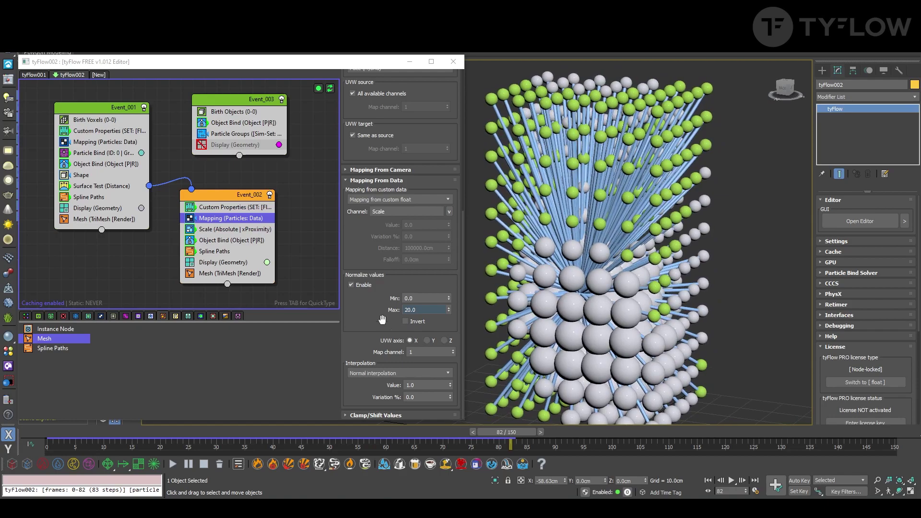
- Change the timing mode of the Mapping operators in Event_002 and Event_001
right_click(191, 219)
left_click(241, 263)
left_click(333, 283)
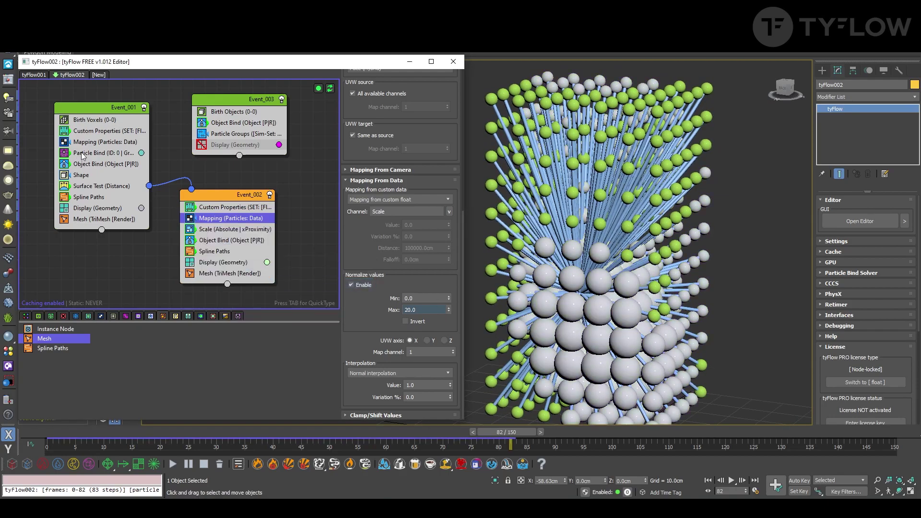
left_click(66, 140)
right_click(67, 142)
mouse_move(86, 185)
left_click(172, 206)
left_click(63, 142)
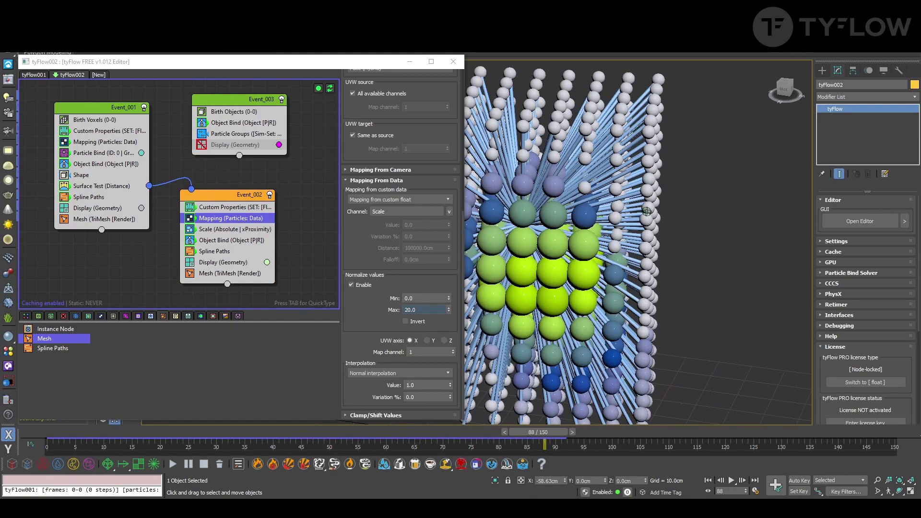
- Examine the scale-driven gradient colours on the spheres from several angles at frame 88
middle_click_drag(647, 211, 586, 162, "alt")
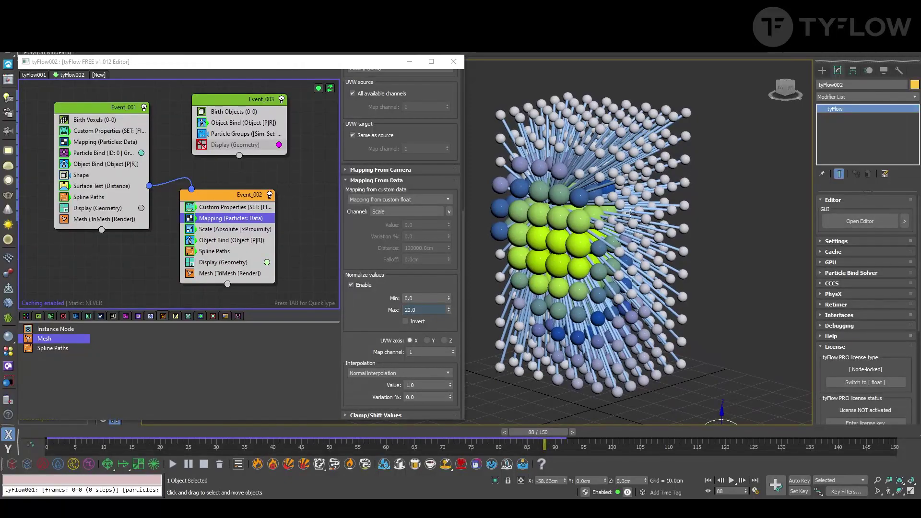
scroll(630, 213, "up", 4)
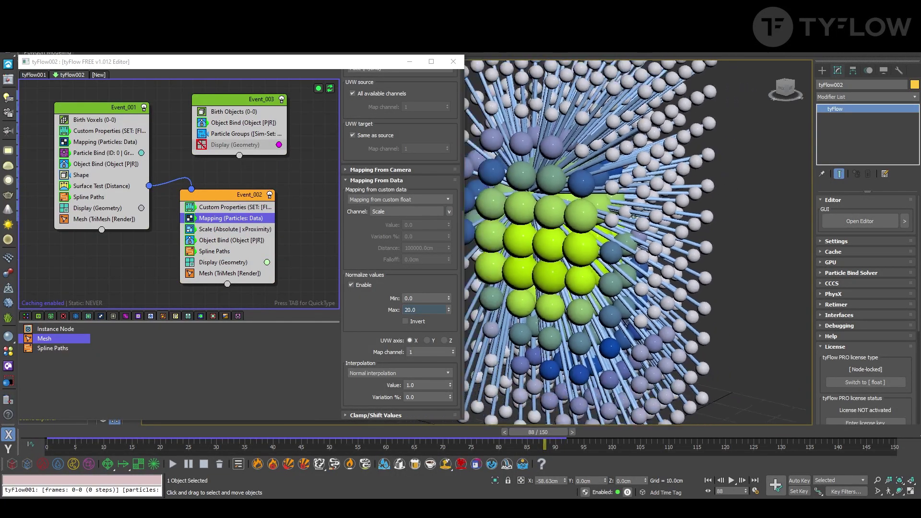
scroll(634, 217, "down", 3)
middle_click_drag(641, 238, 604, 227, "alt")
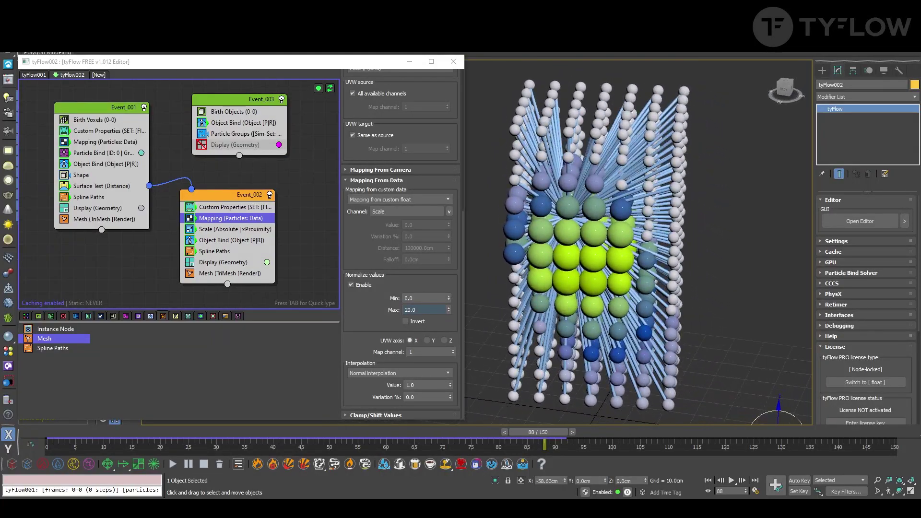